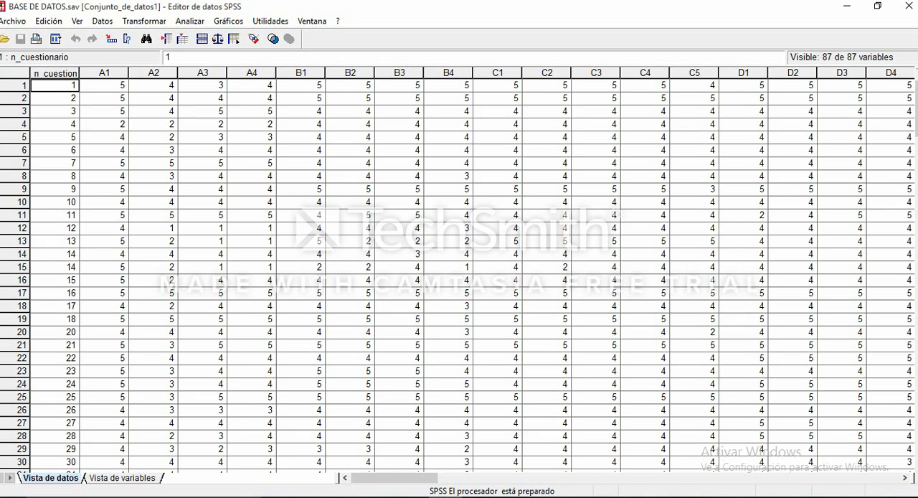
# - Open the factor analysis (Análisis factorial) setup from the data reduction analyses
pyautogui.moveTo(394, 477)
pyautogui.mouseDown()
pyautogui.moveTo(426, 477)
pyautogui.moveTo(395, 478)
pyautogui.mouseUp()
pyautogui.press('Right')
pyautogui.press('Right')
pyautogui.press('Right')
pyautogui.press('Right')
pyautogui.press('Right')
pyautogui.press('Down')
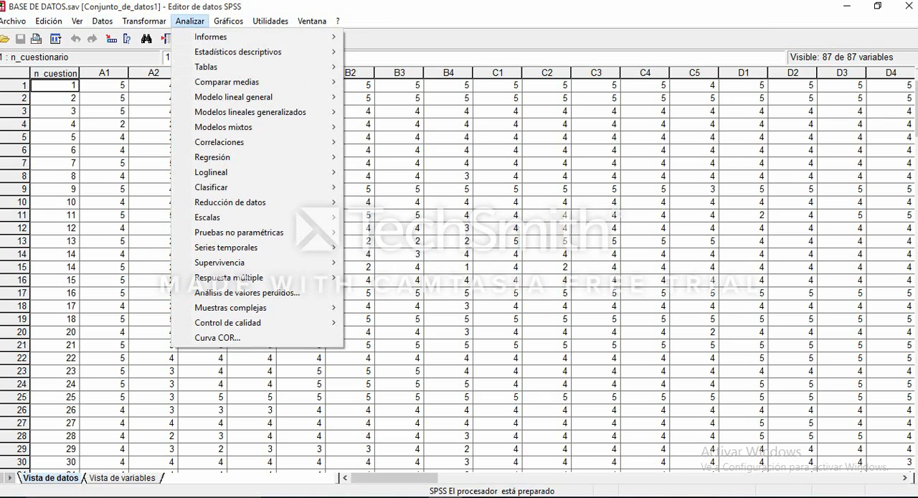
pyautogui.press('Down')
pyautogui.press('Down')
pyautogui.press('Down')
pyautogui.press('Down')
pyautogui.press('Down')
pyautogui.press('Down')
pyautogui.press('Down')
pyautogui.press('Down')
pyautogui.press('Down')
pyautogui.press('Down')
pyautogui.press('Down')
pyautogui.press('Down')
pyautogui.press('Up')
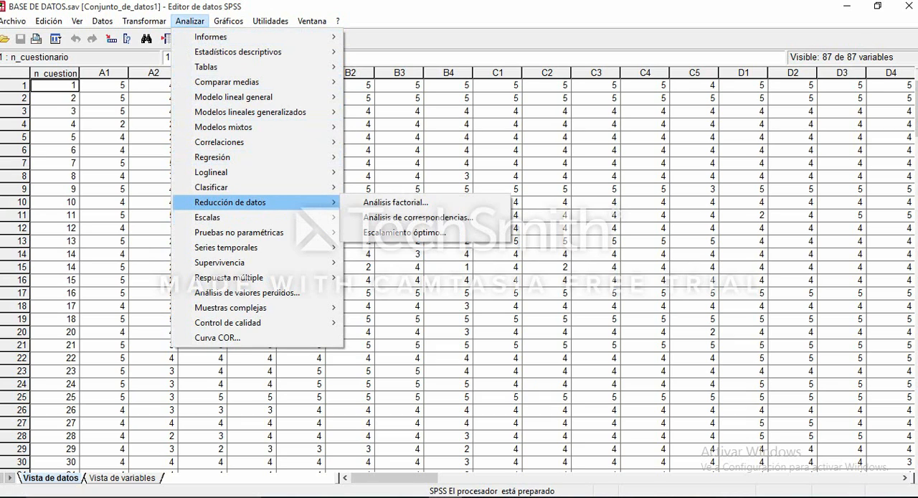
pyautogui.press('Right')
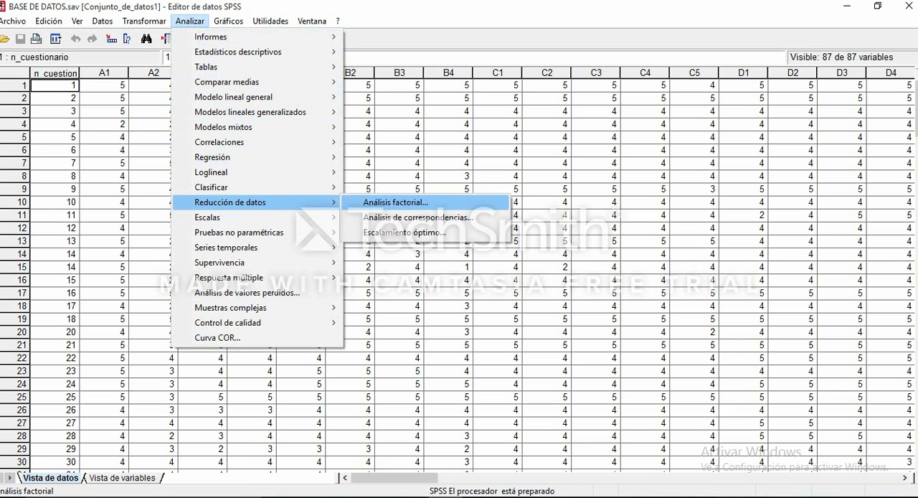
pyautogui.press('Return')
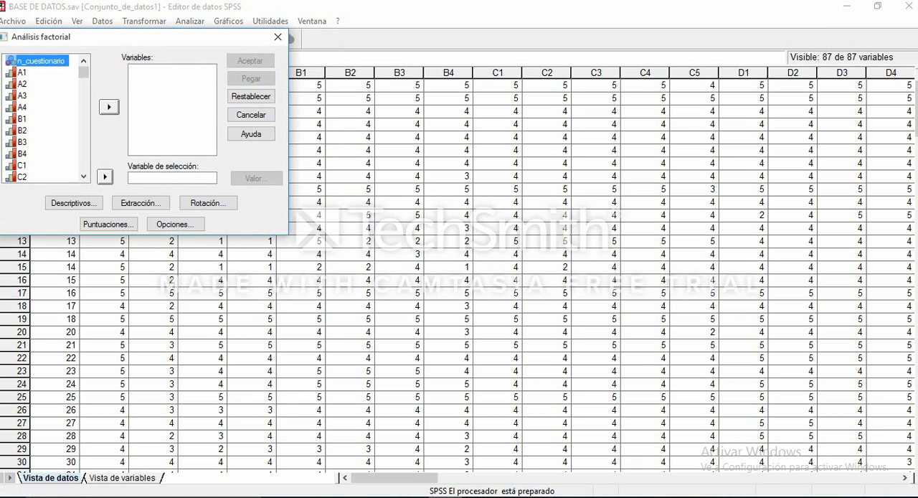
# - Add all variables from A1 through F2 to the factor analysis variables
pyautogui.click(22, 72)
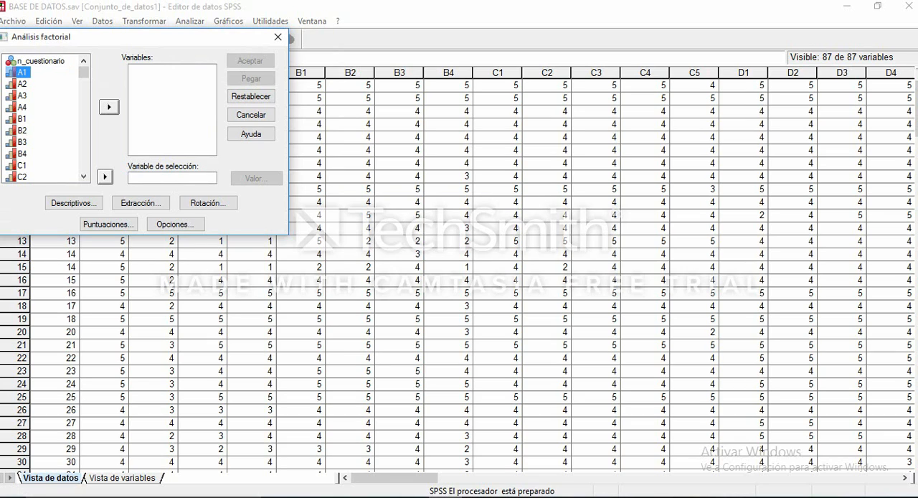
pyautogui.hotkey('shift', 'Down')
pyautogui.hotkey('shift', 'Down')
pyautogui.hotkey('shift', 'Down')
pyautogui.hotkey('shift', 'Down')
pyautogui.hotkey('shift', 'Down')
pyautogui.hotkey('shift', 'Down')
pyautogui.hotkey('shift', 'Down')
pyautogui.hotkey('shift', 'Down')
pyautogui.hotkey('shift', 'Down')
pyautogui.hotkey('shift', 'Down')
pyautogui.hotkey('shift', 'Down')
pyautogui.hotkey('shift', 'Down')
pyautogui.hotkey('shift', 'Down')
pyautogui.hotkey('shift', 'Down')
pyautogui.hotkey('shift', 'Down')
pyautogui.hotkey('shift', 'Down')
pyautogui.hotkey('shift', 'Down')
pyautogui.hotkey('shift', 'Down')
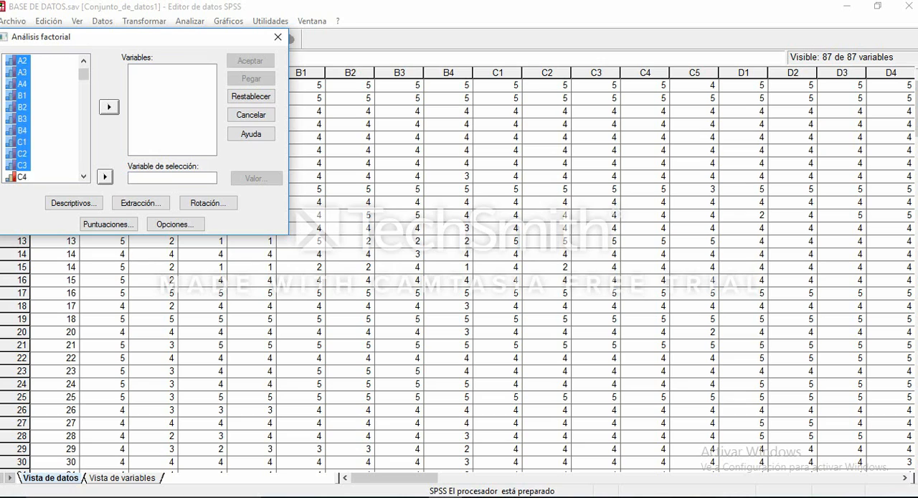
pyautogui.hotkey('shift', 'Down')
pyautogui.hotkey('shift', 'Down')
pyautogui.hotkey('shift', 'Down')
pyautogui.hotkey('shift', 'Down')
pyautogui.hotkey('shift', 'Down')
pyautogui.hotkey('shift', 'Down')
pyautogui.hotkey('shift', 'Down')
pyautogui.hotkey('shift', 'Down')
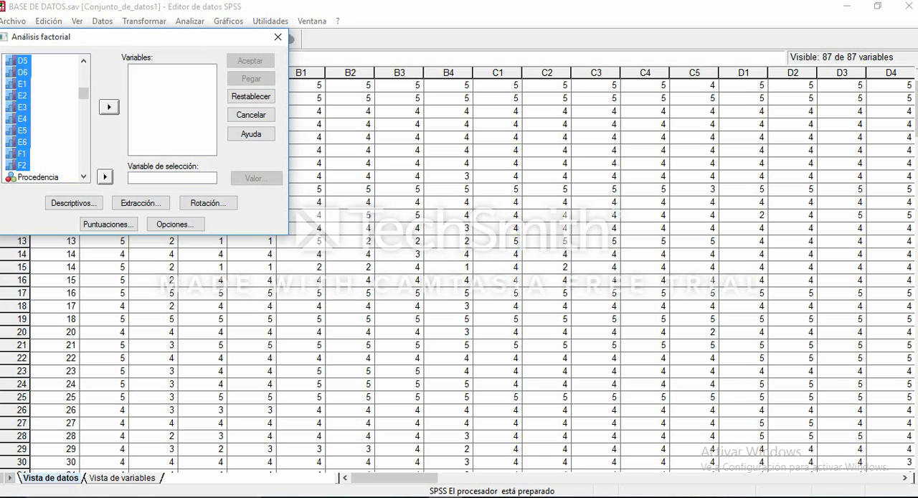
pyautogui.click(109, 107)
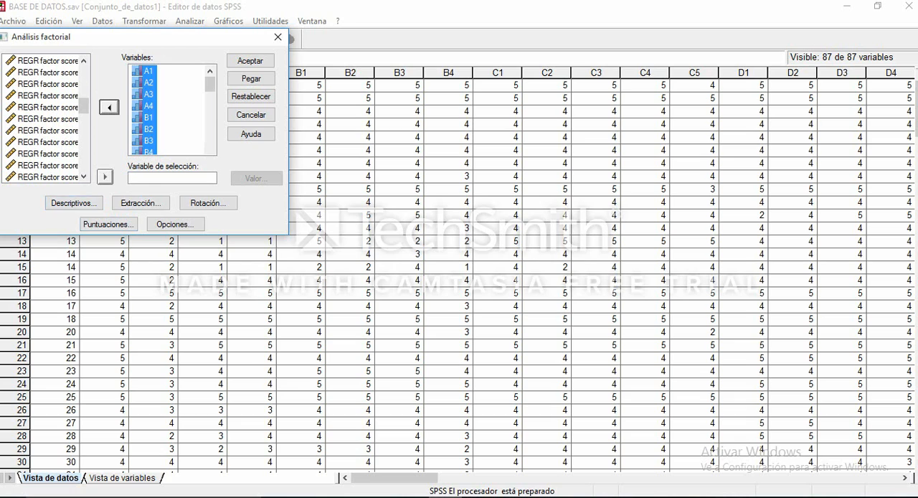
# - In the factor analysis descriptives, enable KMO y prueba de esfericidad de Bartlett and Anti-imagen
pyautogui.click(73, 203)
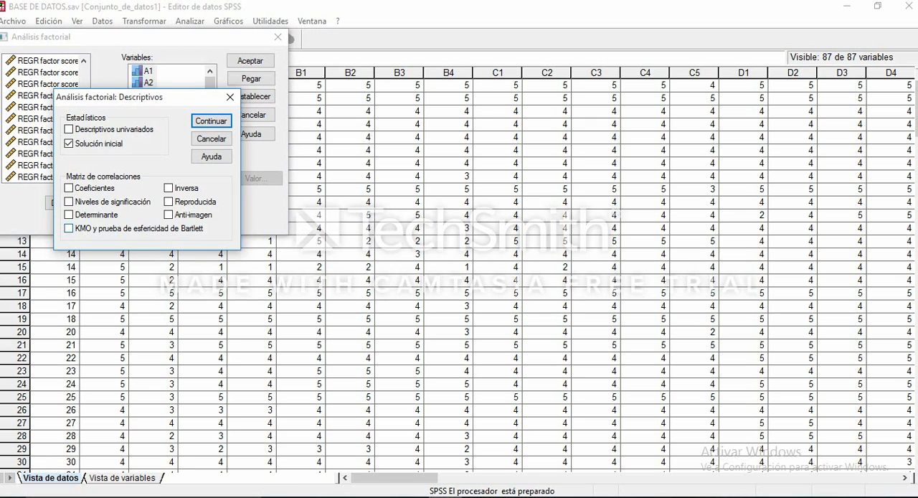
pyautogui.click(69, 228)
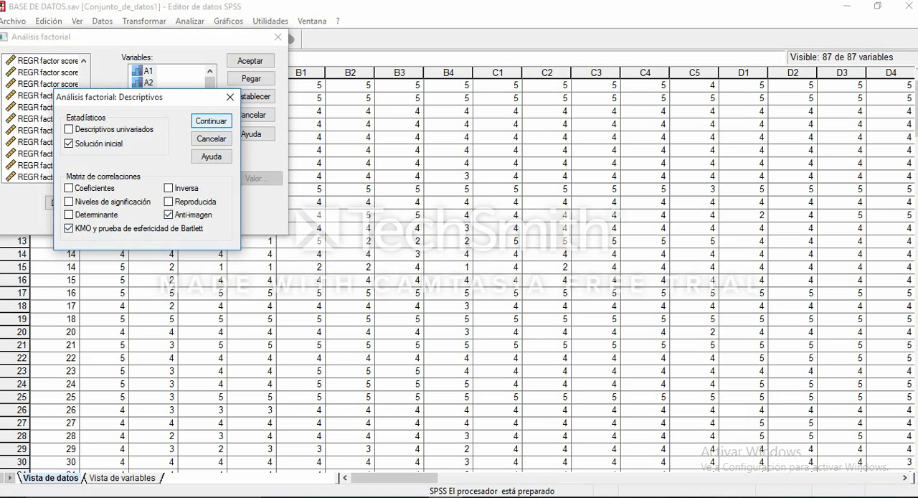
pyautogui.click(211, 121)
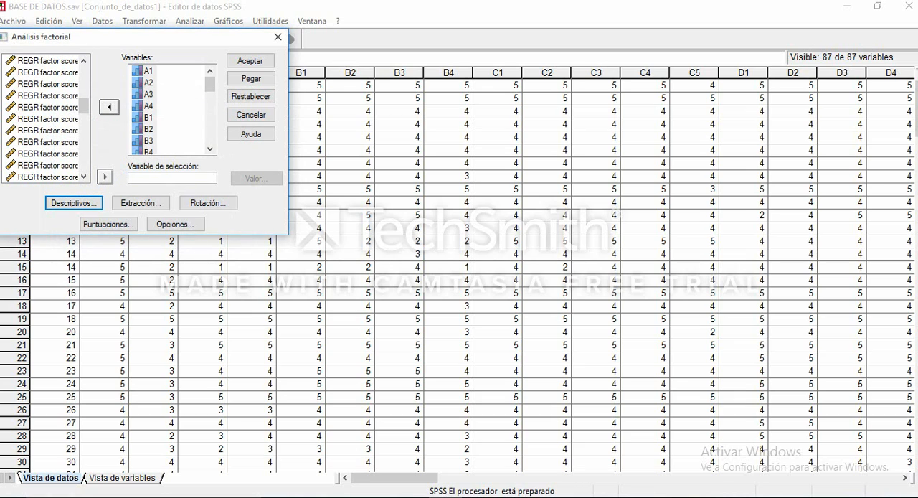
# - Enable the scree plot (Gráfico de sedimentación) in the factor analysis extraction settings
pyautogui.click(142, 203)
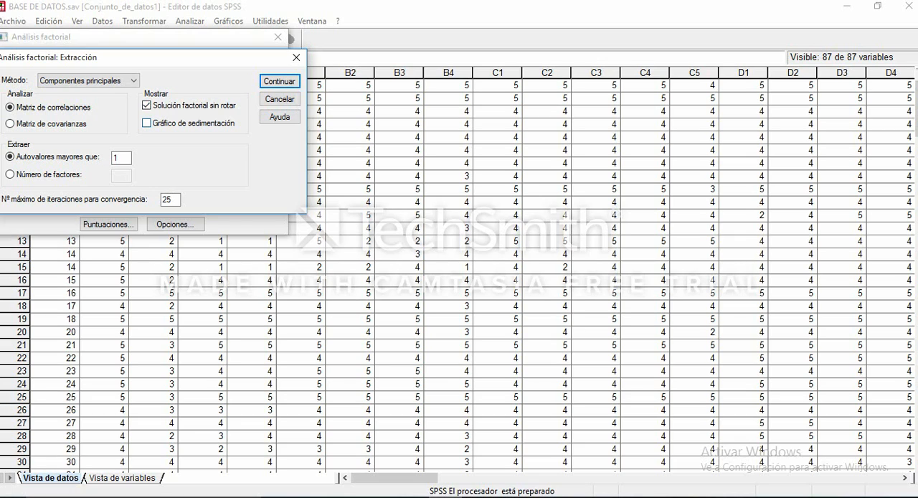
pyautogui.click(147, 122)
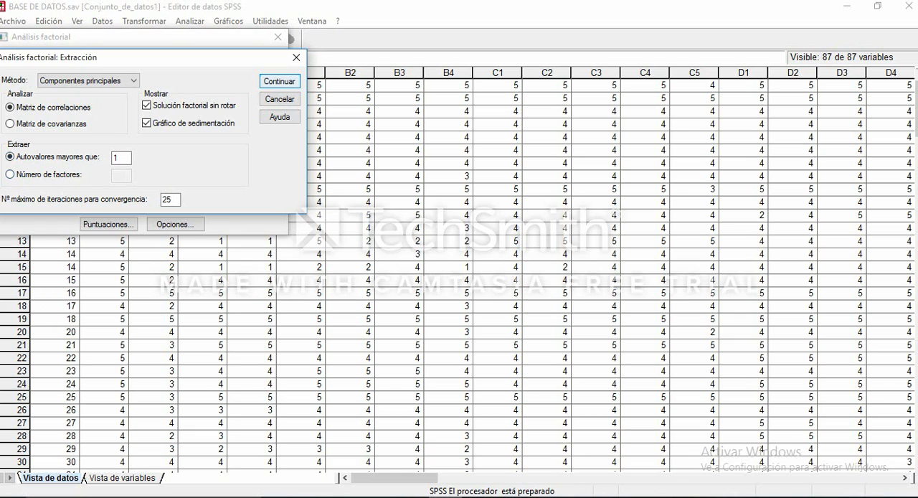
pyautogui.click(280, 81)
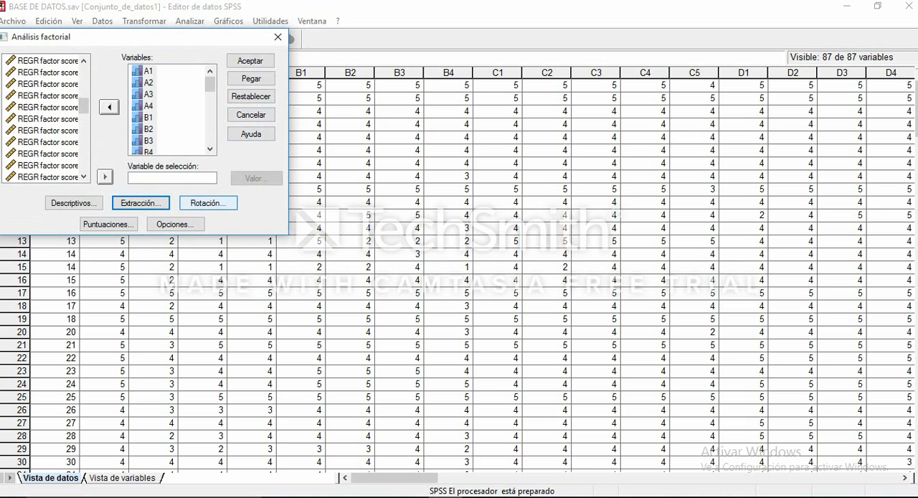
# - Set the factor rotation method to Varimax
pyautogui.click(208, 203)
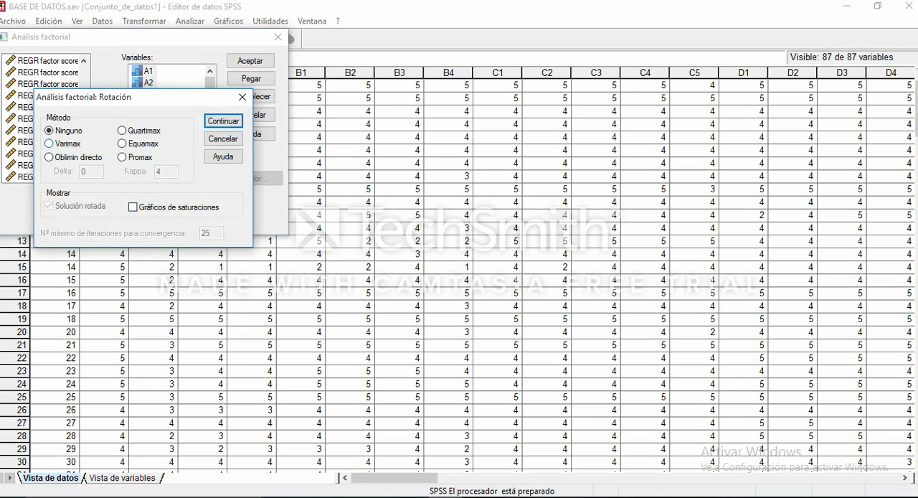
pyautogui.click(50, 143)
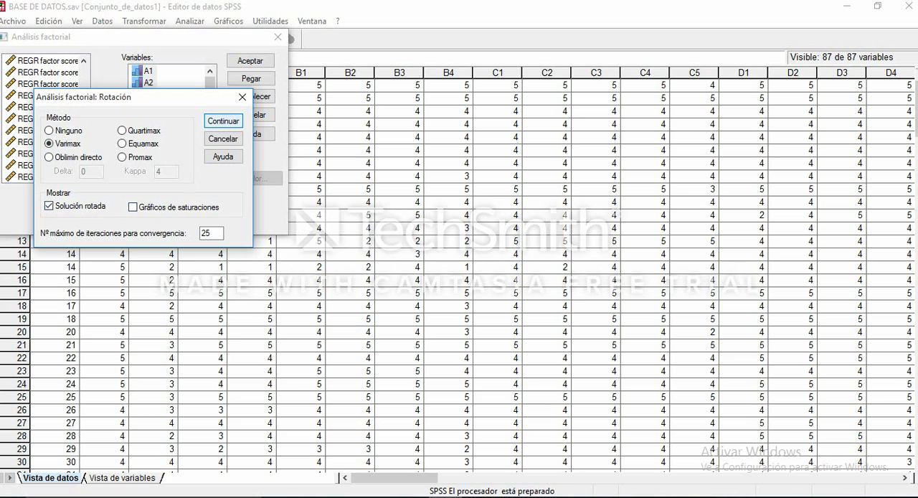
pyautogui.click(222, 120)
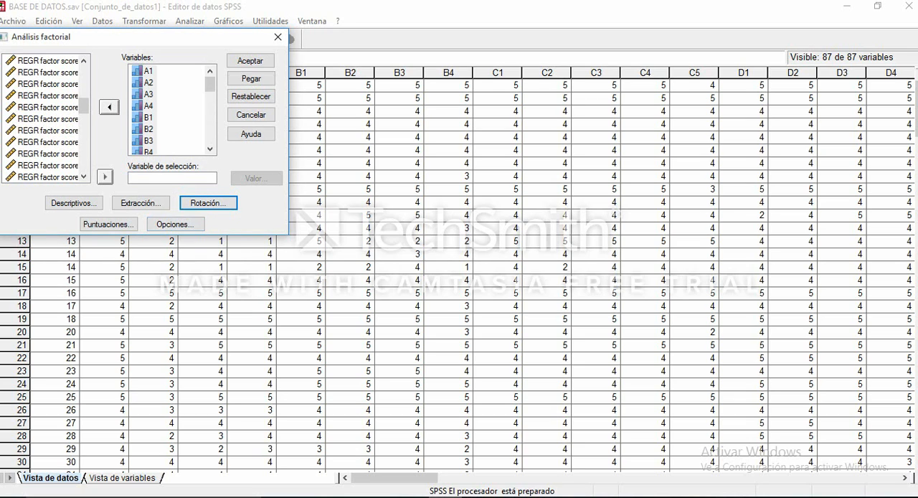
# - Set the coefficients to be displayed sorted by size (Ordenados por tamaño) and run the factor analysis
pyautogui.click(175, 223)
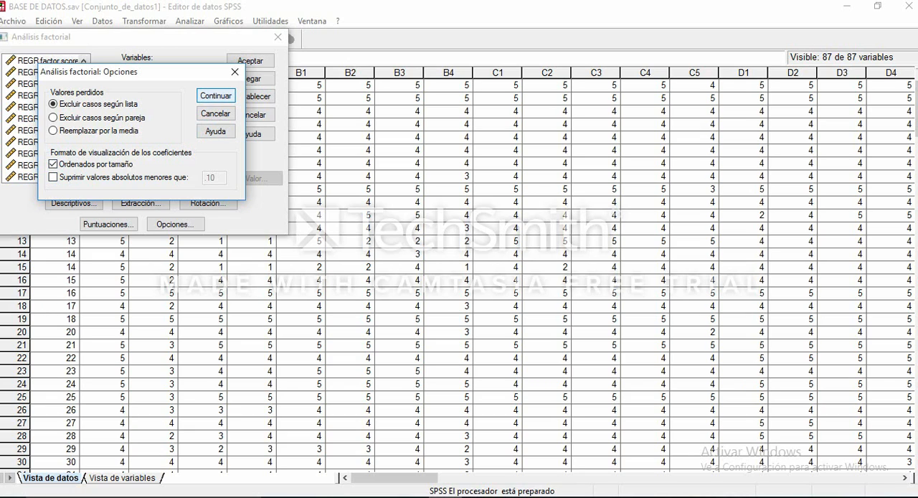
pyautogui.click(216, 95)
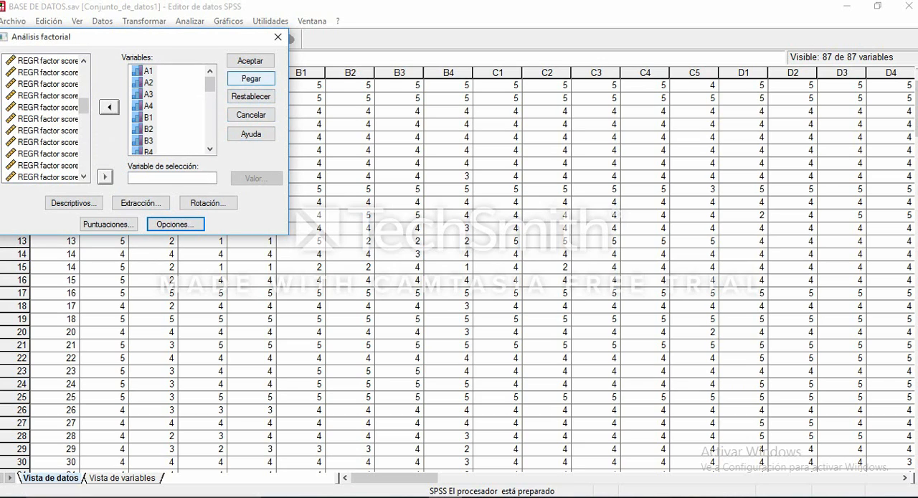
pyautogui.click(250, 61)
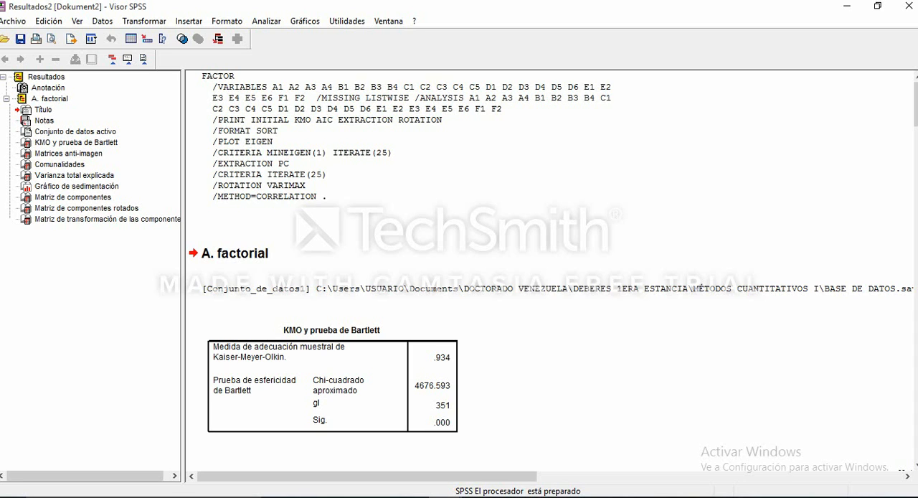
# - Examine the KMO and Bartlett test table and the anti-image covariance and correlation matrices in the factor analysis output
pyautogui.scroll(-3, 550, 270)
pyautogui.scroll(-2, 550, 270)
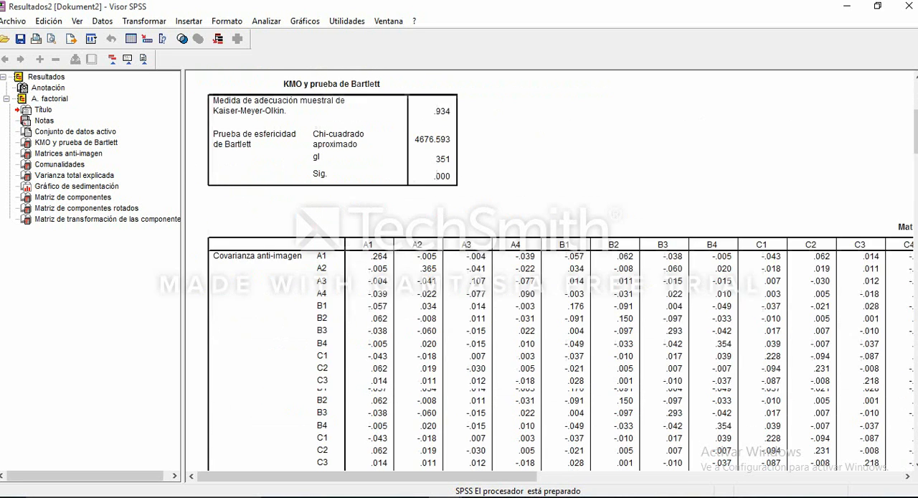
pyautogui.scroll(2, 549, 270)
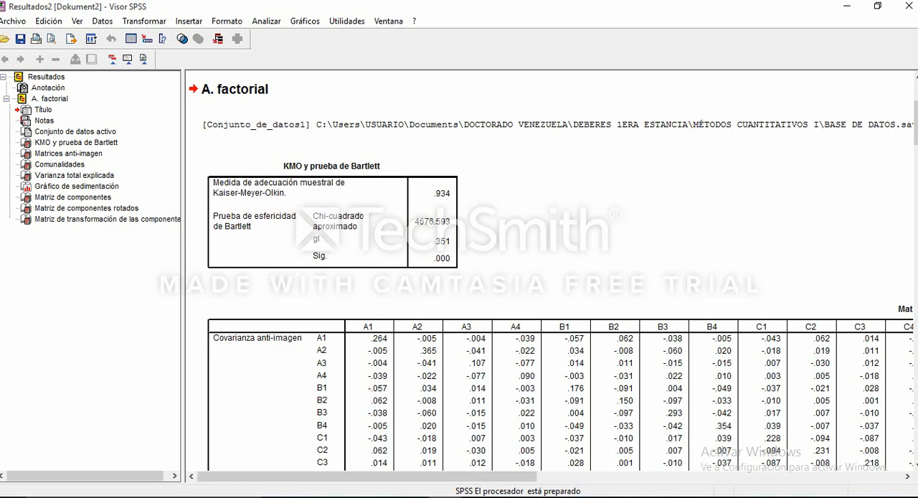
pyautogui.scroll(-3, 549, 272)
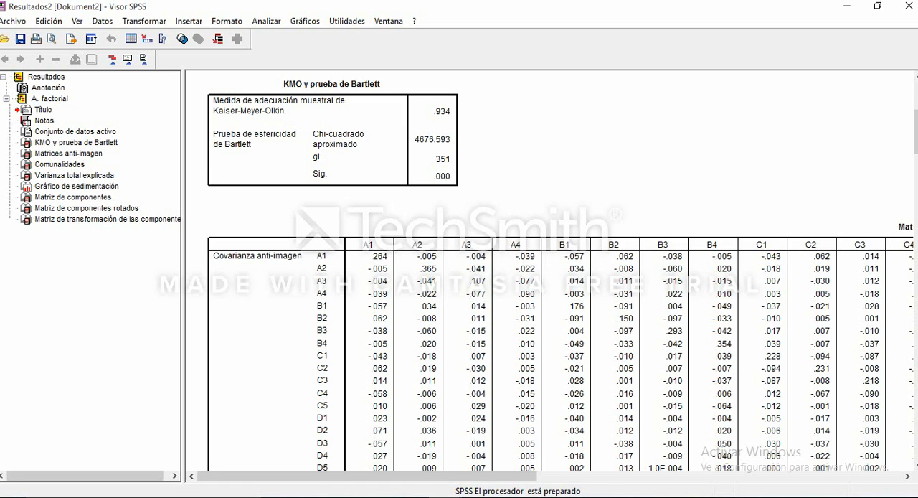
pyautogui.scroll(-3, 551, 269)
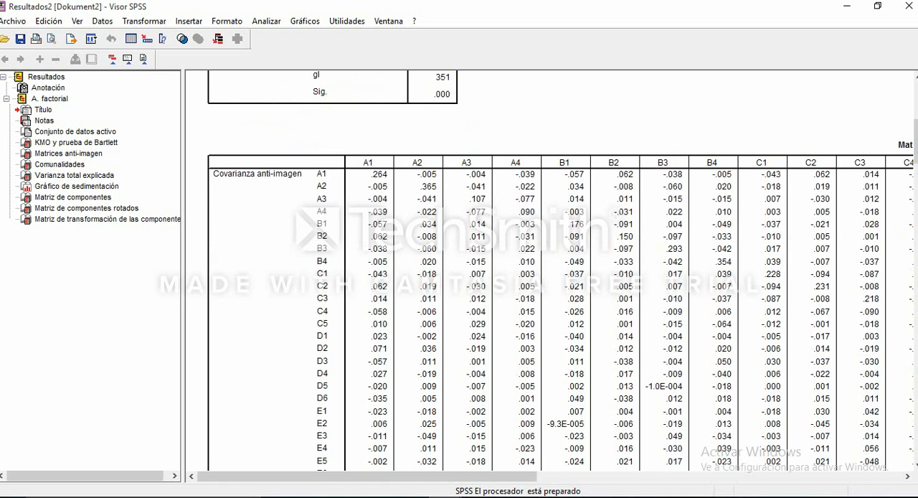
pyautogui.scroll(-1, 551, 270)
pyautogui.scroll(1, 551, 270)
pyautogui.scroll(-3, 551, 270)
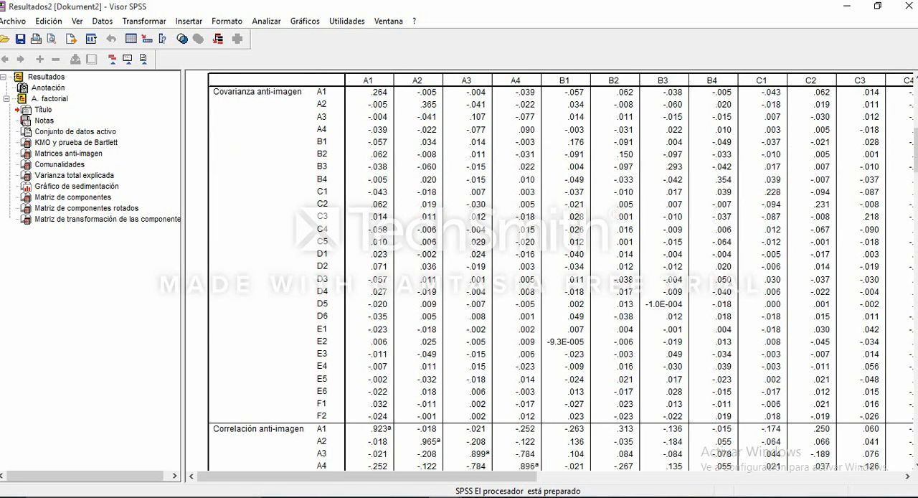
pyautogui.scroll(-10, 551, 269)
pyautogui.scroll(2, 551, 270)
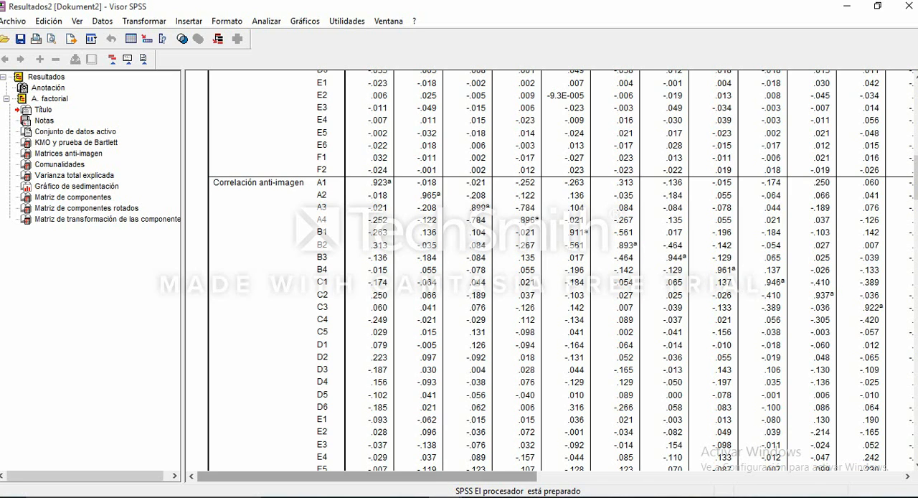
pyautogui.moveTo(367, 476)
pyautogui.mouseDown()
pyautogui.moveTo(443, 476)
pyautogui.moveTo(368, 476)
pyautogui.mouseUp()
pyautogui.moveTo(366, 477)
pyautogui.mouseDown()
pyautogui.moveTo(548, 476)
pyautogui.moveTo(366, 476)
pyautogui.mouseUp()
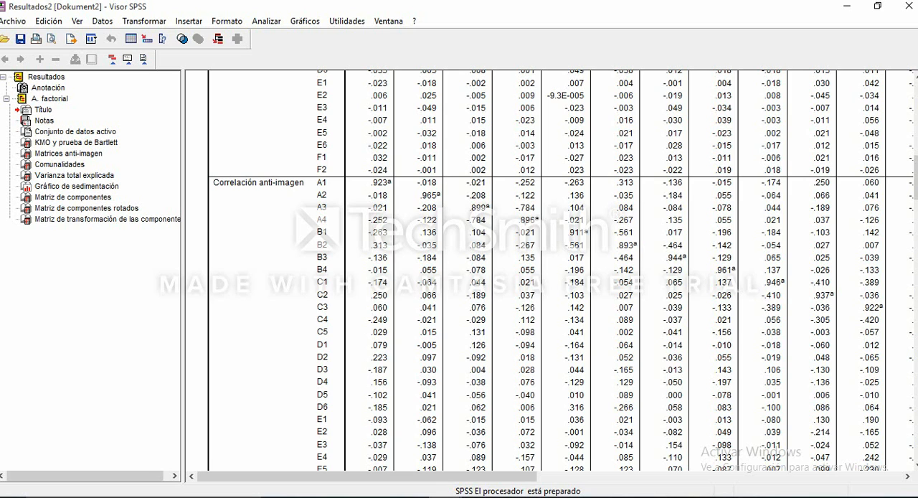
pyautogui.scroll(1, 551, 270)
pyautogui.scroll(-4, 550, 270)
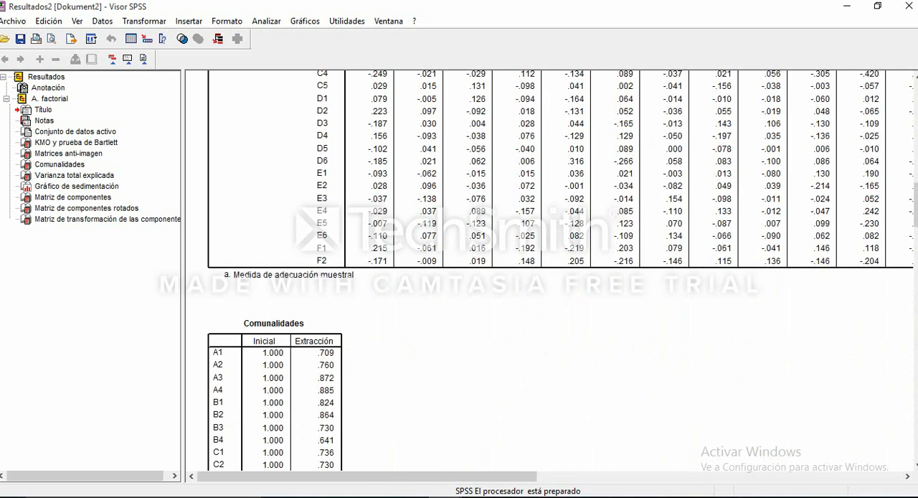
# - Examine the communalities table and the total variance explained table in the factor analysis output
pyautogui.scroll(-2, 551, 270)
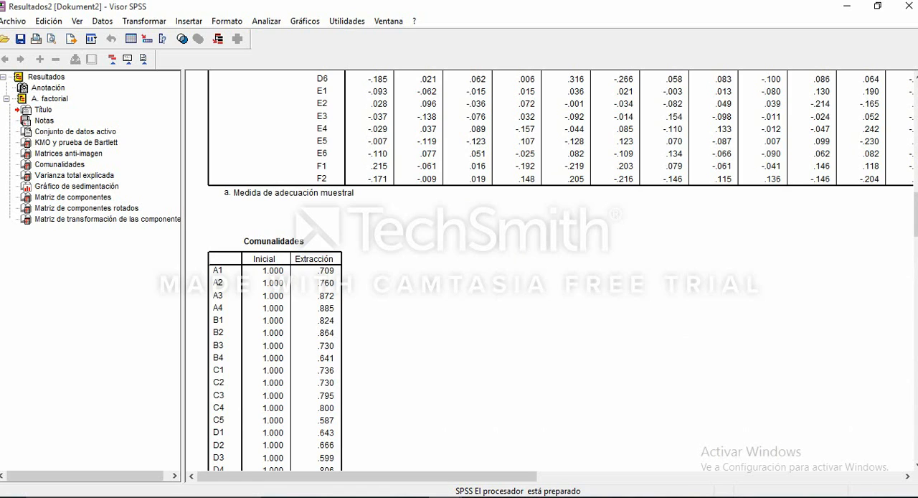
pyautogui.scroll(-10, 551, 270)
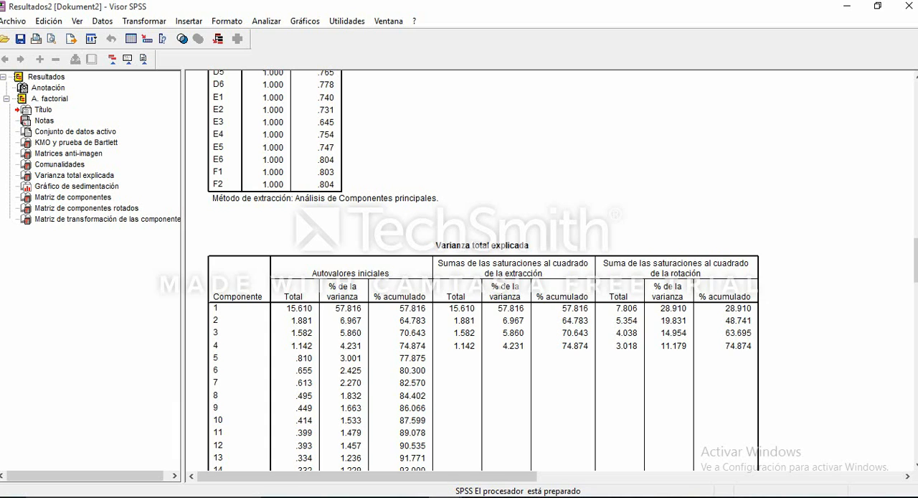
pyautogui.scroll(-2, 480, 273)
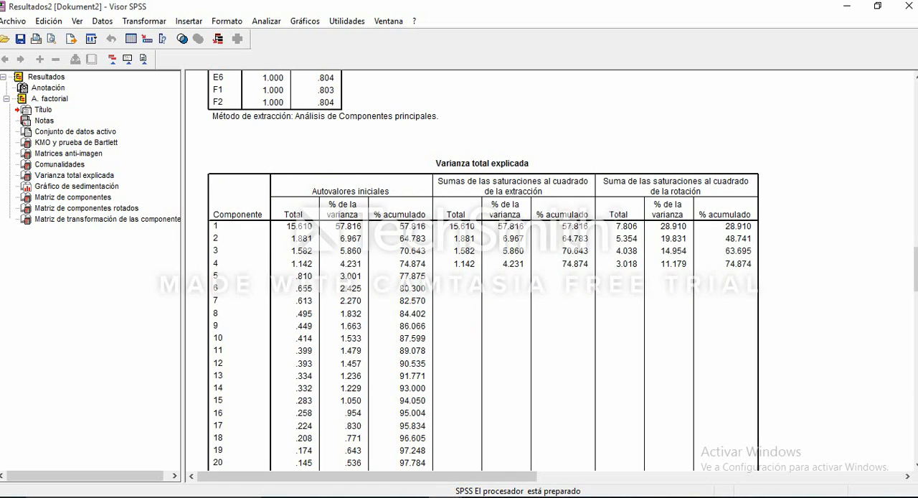
pyautogui.scroll(2, 481, 272)
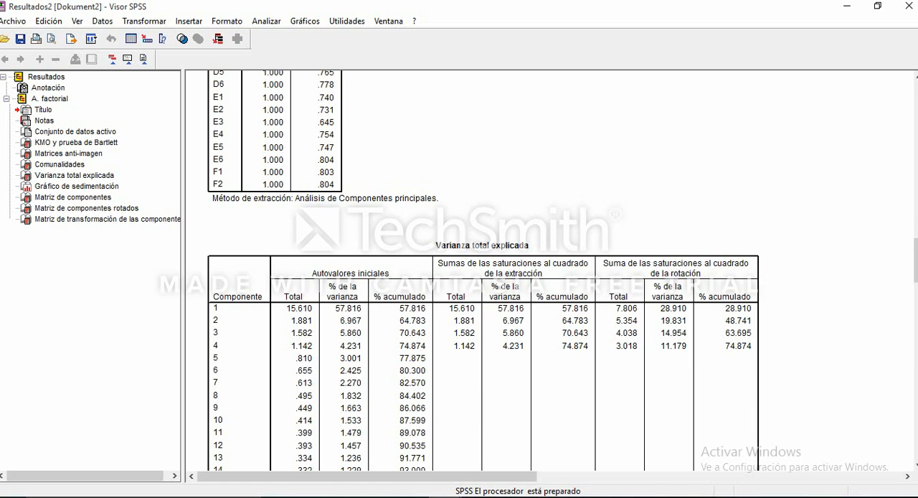
pyautogui.scroll(6, 473, 273)
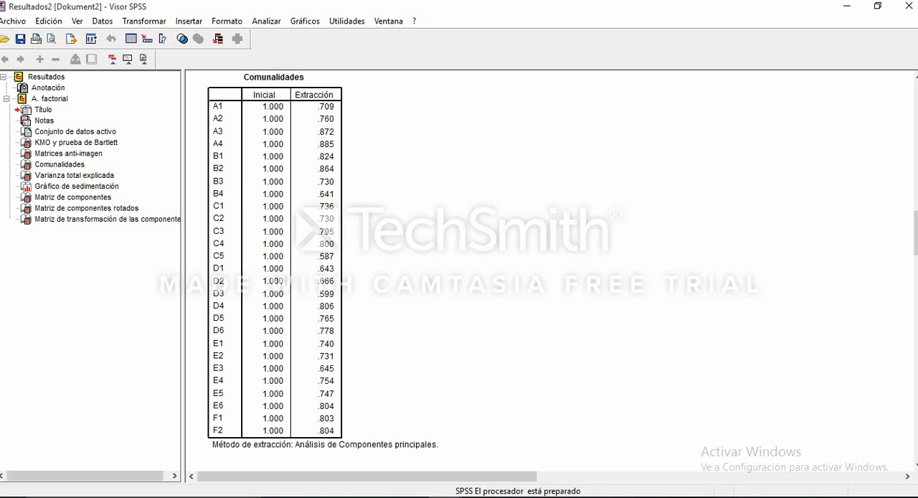
pyautogui.scroll(2, 550, 270)
pyautogui.scroll(-6, 550, 271)
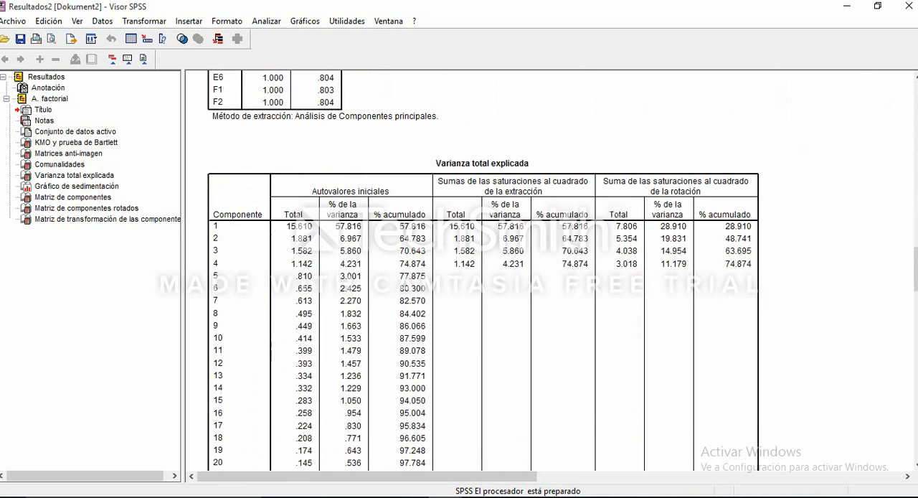
pyautogui.scroll(-5, 549, 271)
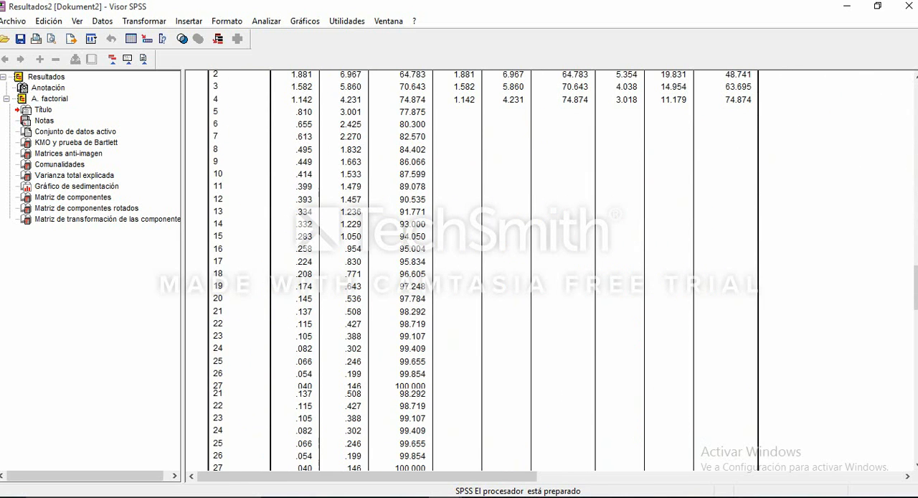
# - Examine the scree plot together with the total variance explained table in the factor analysis output
pyautogui.scroll(-7, 550, 271)
pyautogui.scroll(-2, 550, 271)
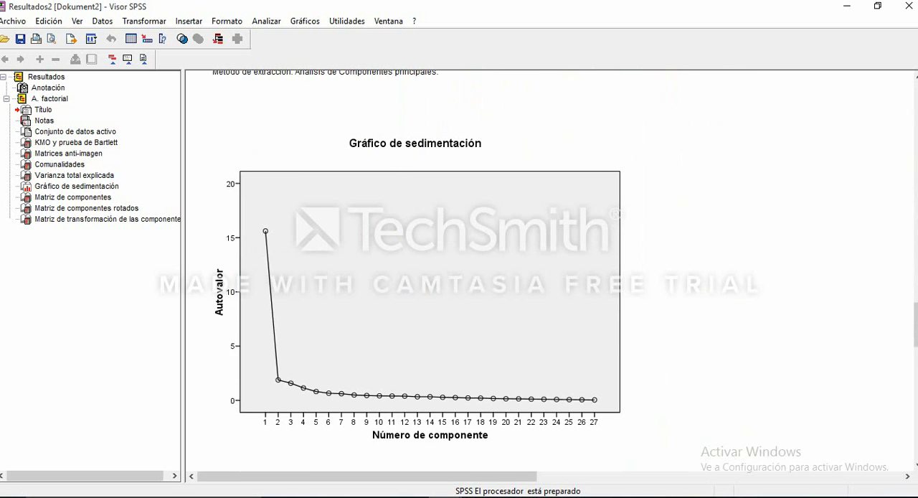
pyautogui.scroll(-5, 550, 270)
pyautogui.scroll(12, 550, 271)
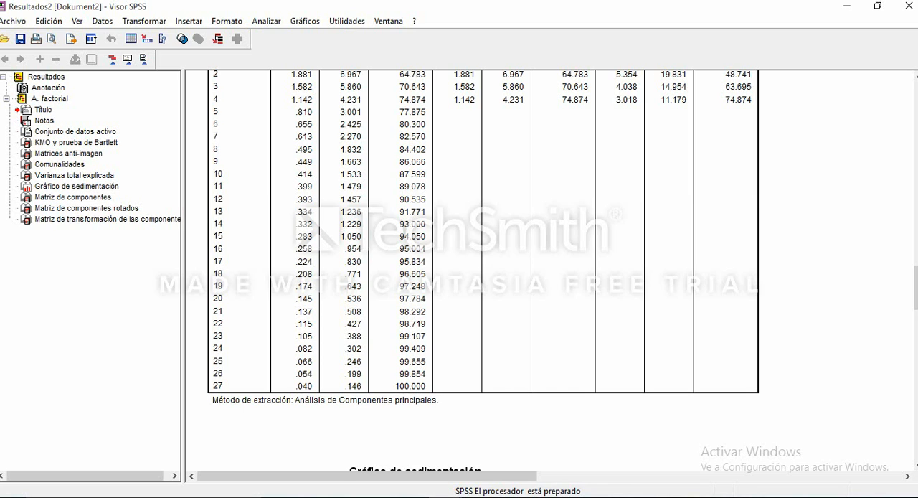
pyautogui.scroll(-4, 551, 272)
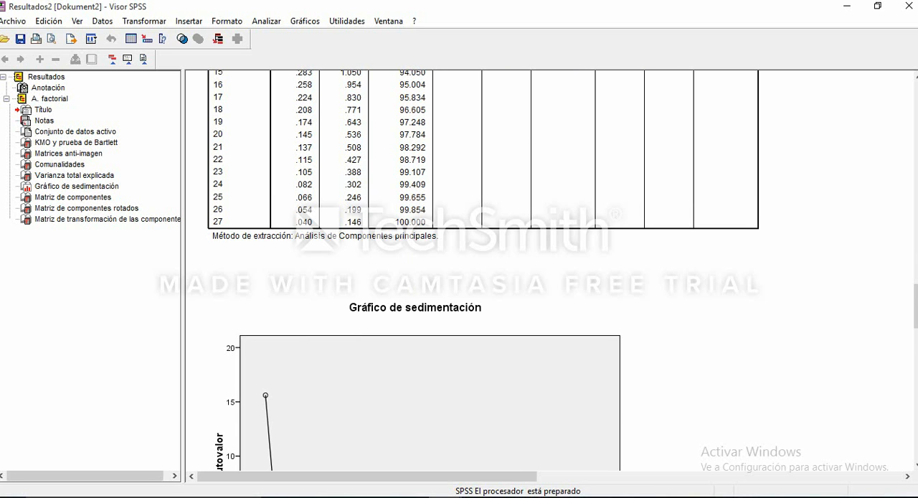
pyautogui.scroll(-5, 473, 273)
pyautogui.scroll(8, 473, 272)
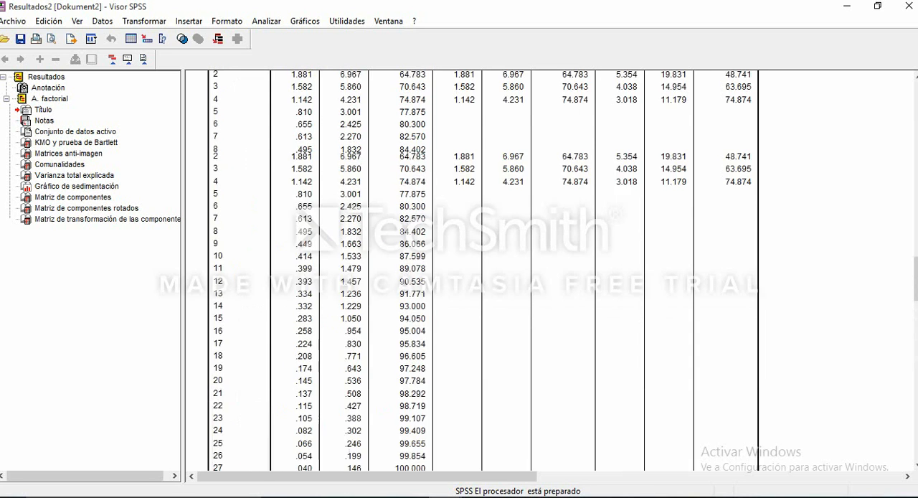
pyautogui.scroll(15, 473, 272)
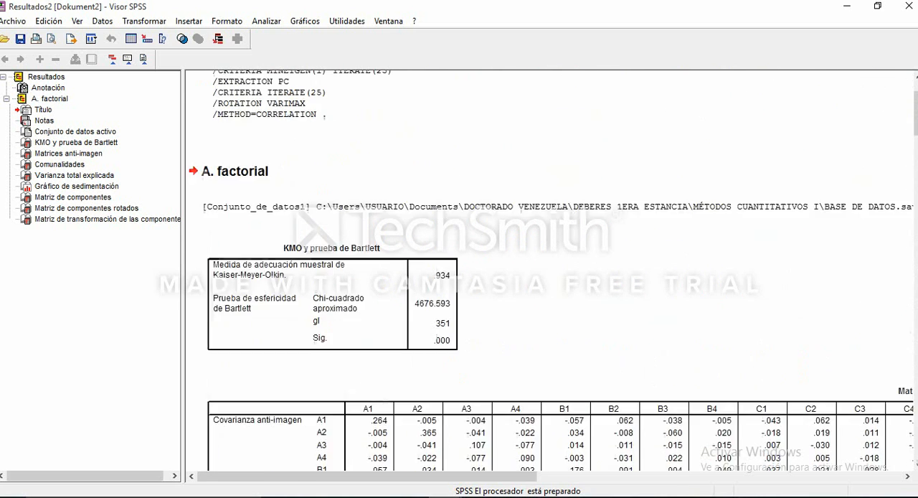
pyautogui.scroll(3, 474, 273)
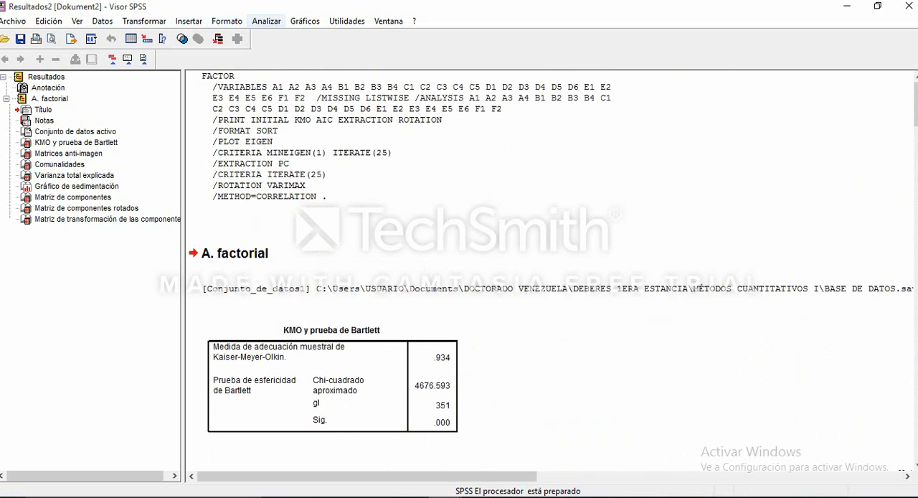
# - Set the factor extraction to a fixed number of factors (Número de factores) of 6 and rerun the factor analysis
pyautogui.click(266, 20)
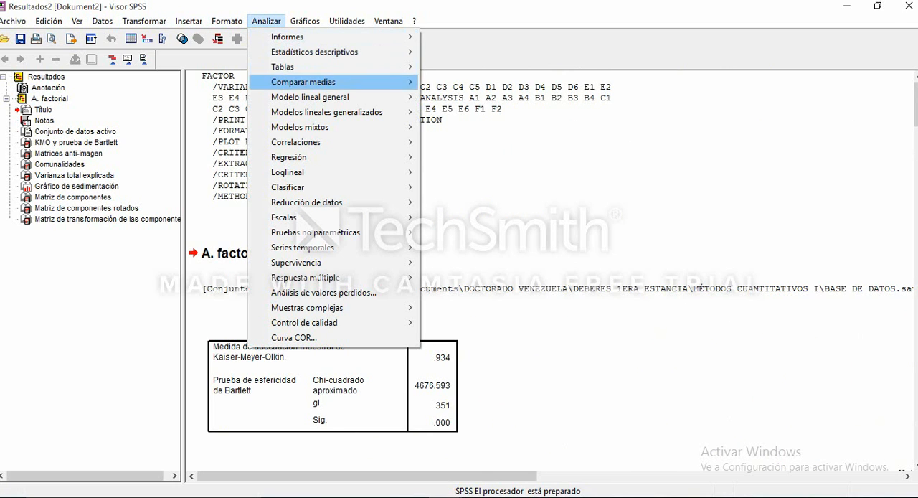
pyautogui.moveTo(307, 203)
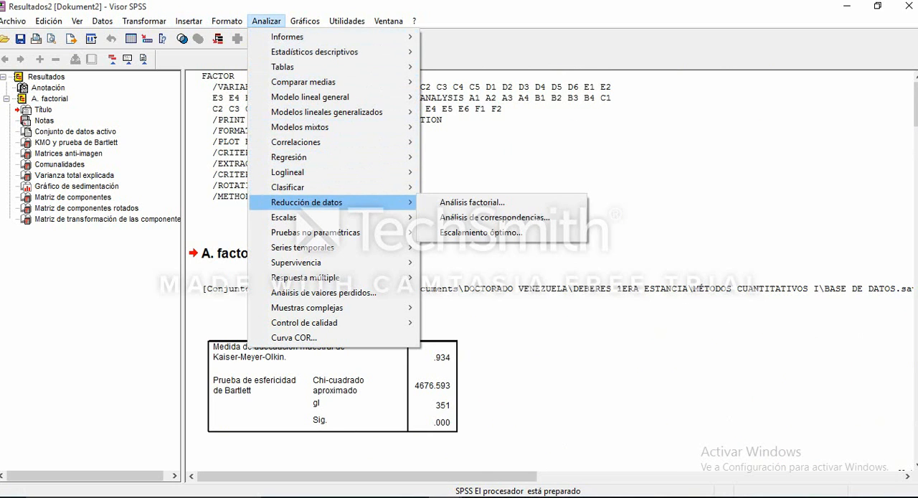
pyautogui.click(472, 202)
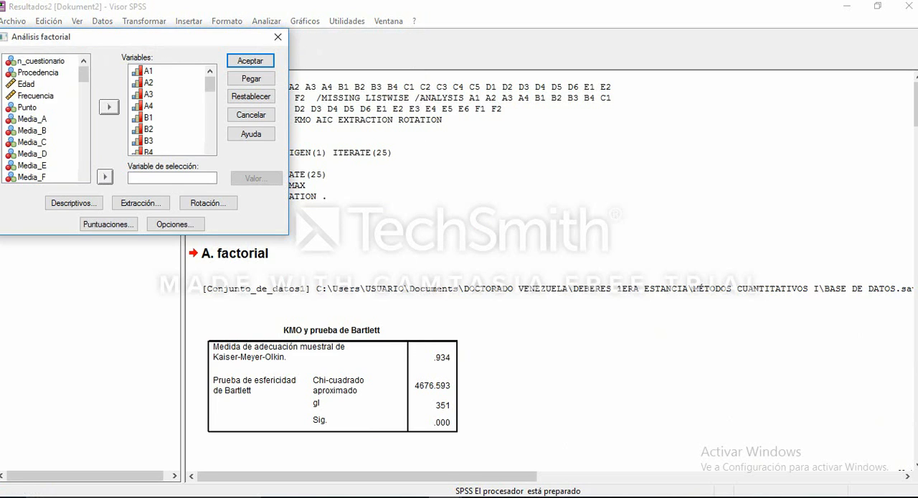
pyautogui.click(140, 203)
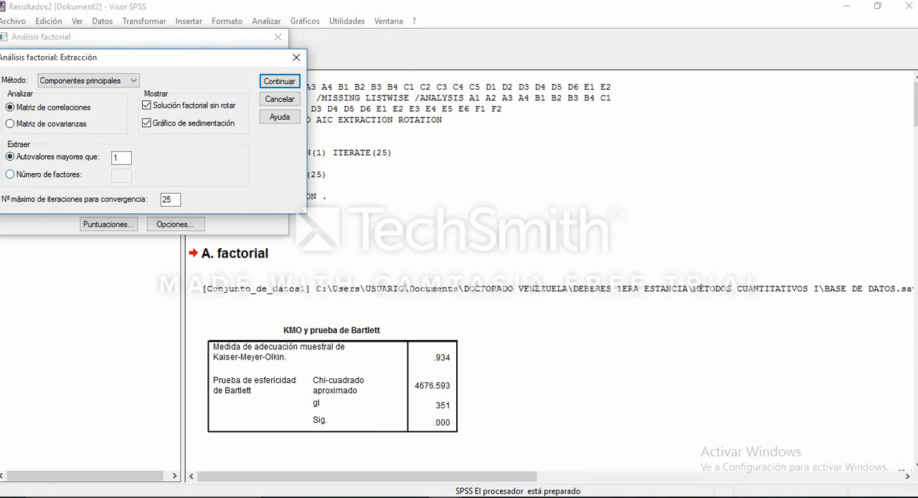
pyautogui.click(10, 174)
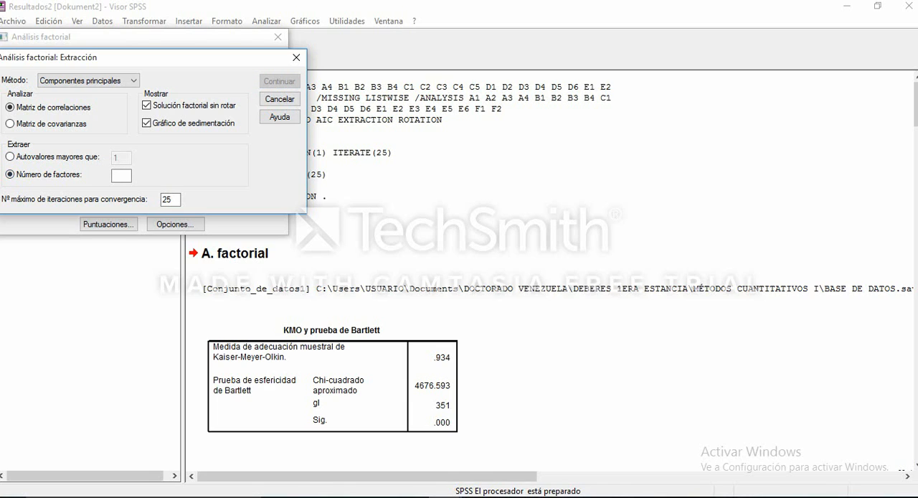
pyautogui.click(122, 176)
pyautogui.write('6')
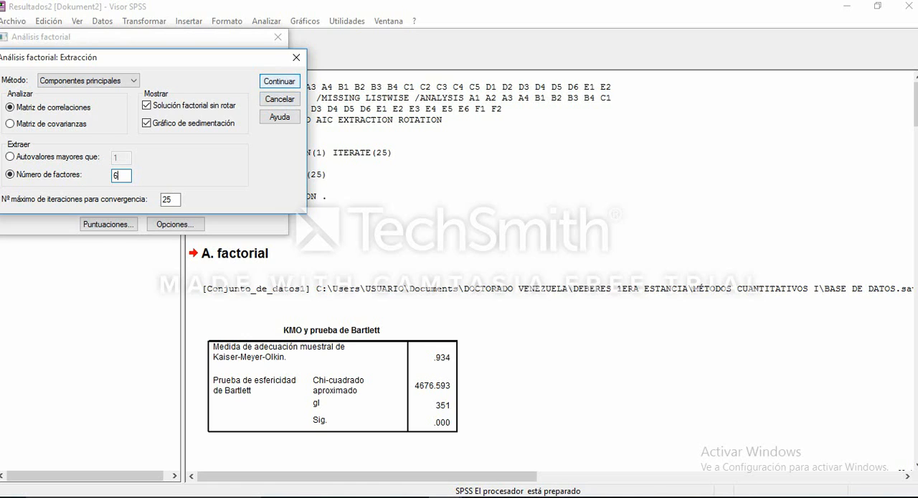
pyautogui.press('Return')
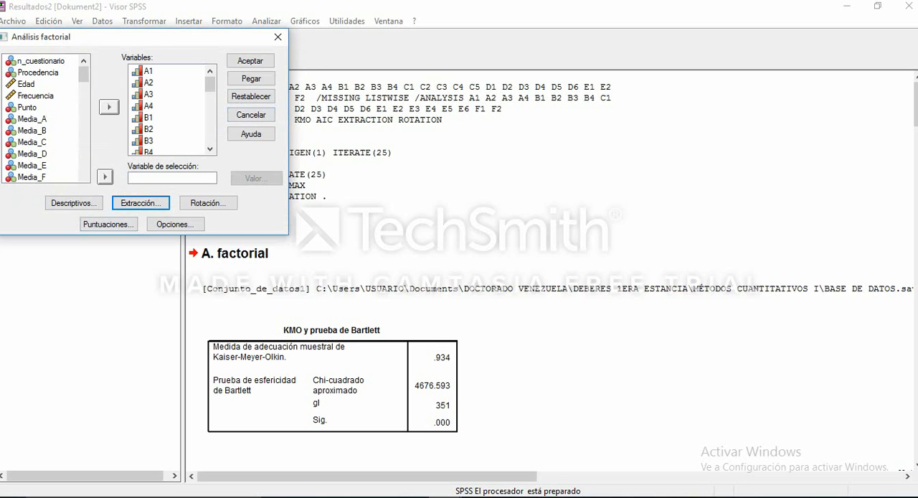
pyautogui.click(250, 61)
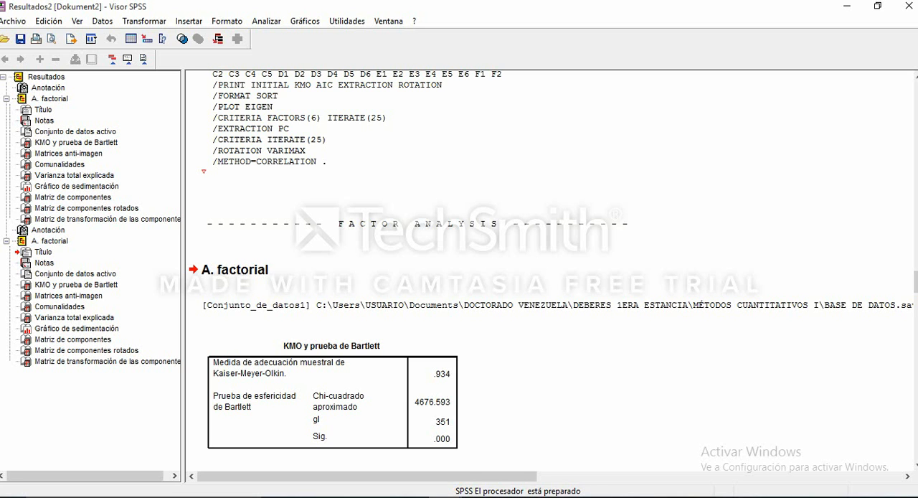
# - Examine the new six-factor output, from the KMO and Bartlett test through the total variance explained to the rotated component matrix
pyautogui.scroll(-15, 549, 272)
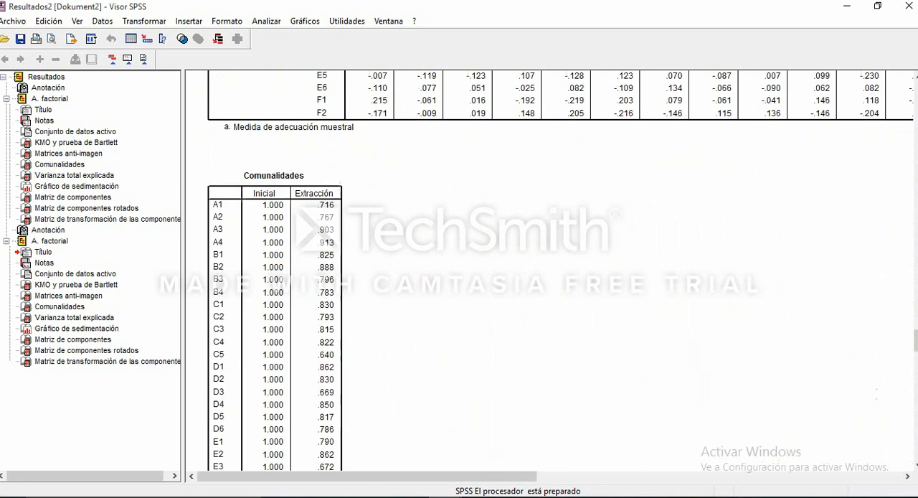
pyautogui.scroll(8, 550, 273)
pyautogui.scroll(6, 549, 272)
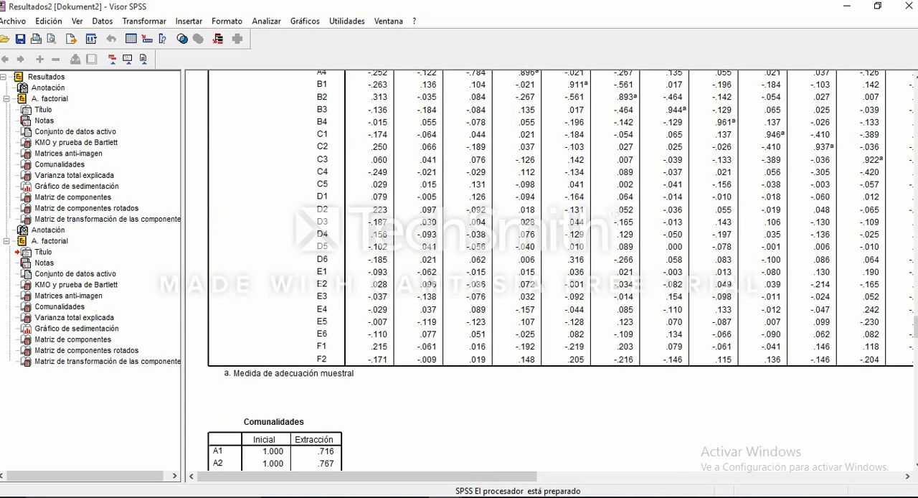
pyautogui.scroll(20, 549, 273)
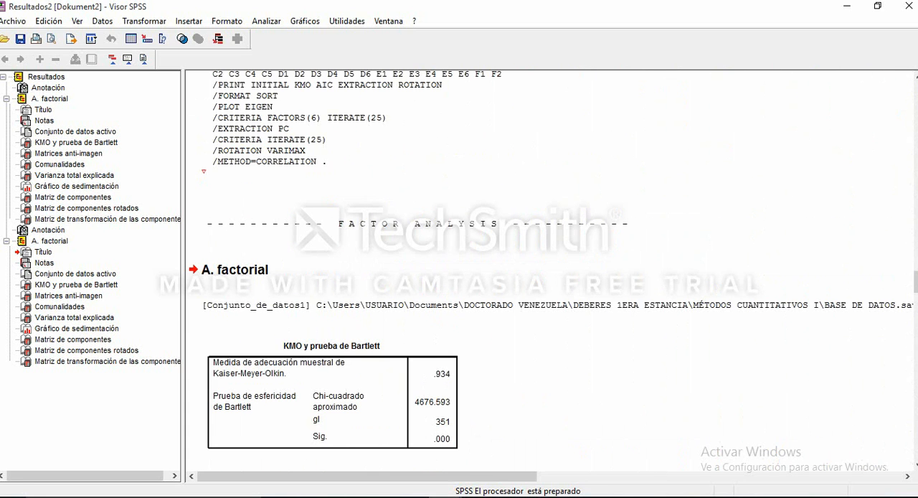
pyautogui.scroll(-4, 549, 273)
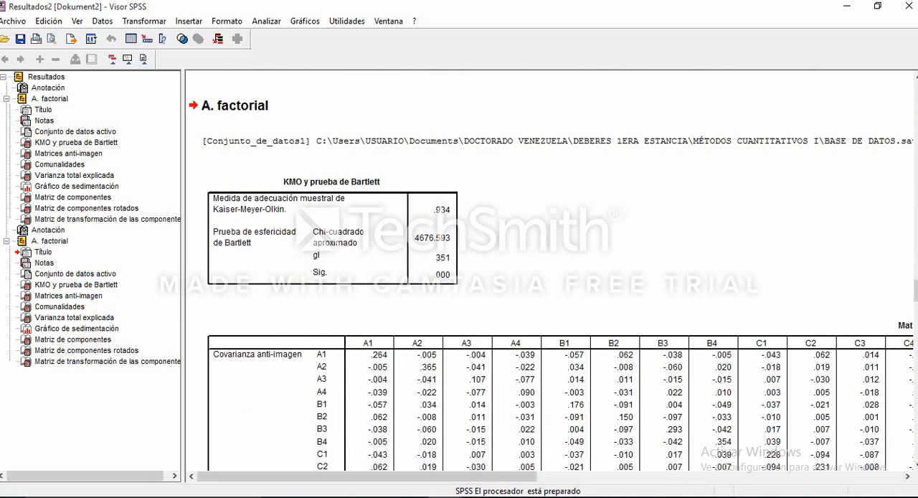
pyautogui.scroll(-20, 549, 273)
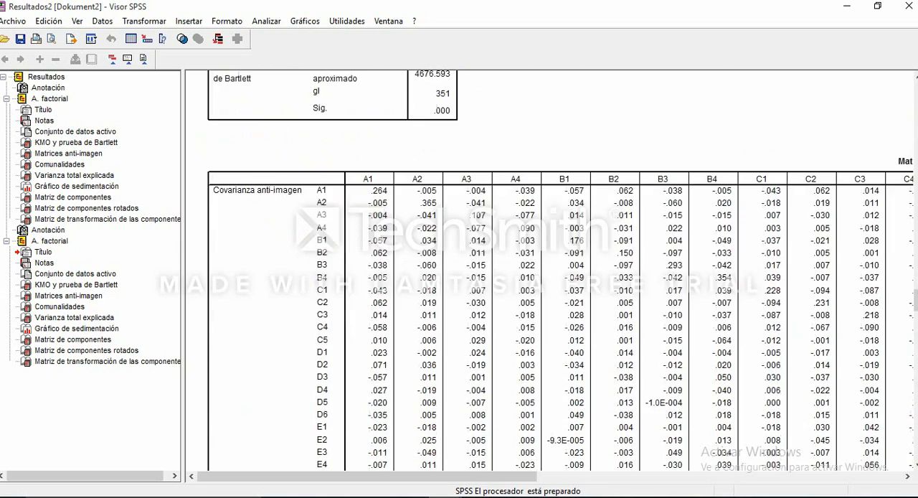
pyautogui.scroll(-20, 483, 273)
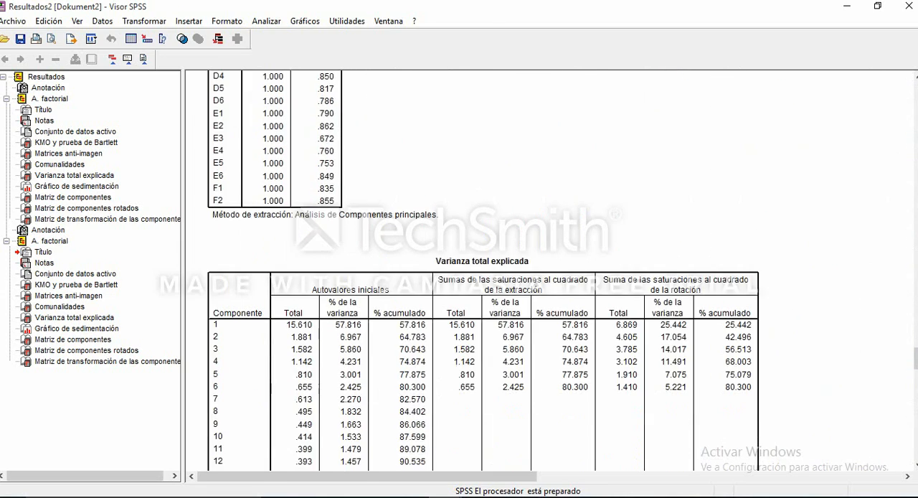
pyautogui.scroll(-10, 483, 273)
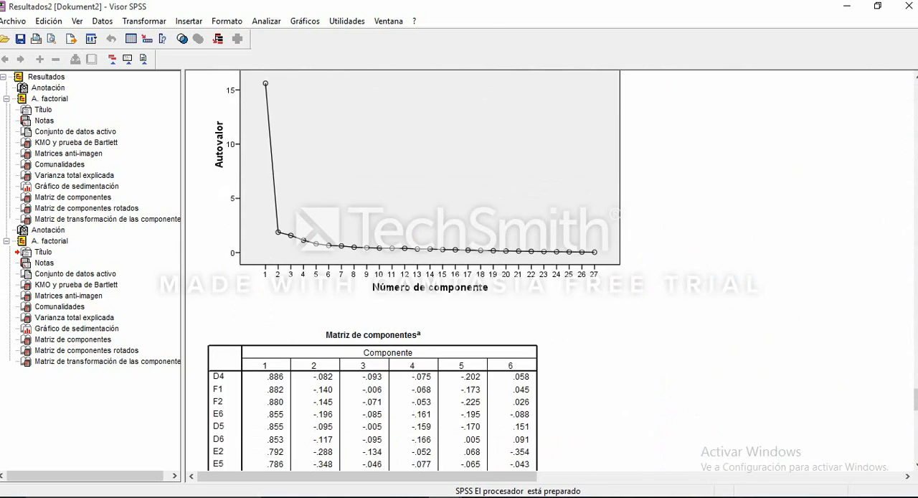
pyautogui.scroll(-20, 484, 273)
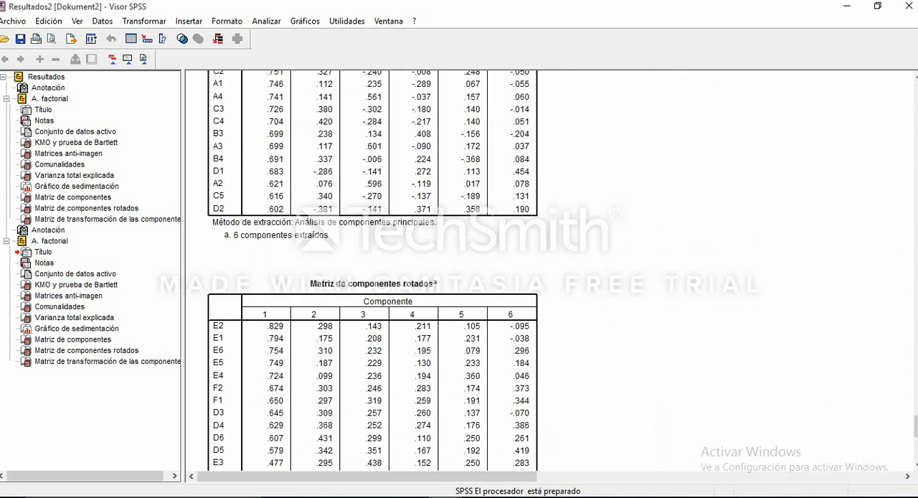
pyautogui.scroll(3, 373, 272)
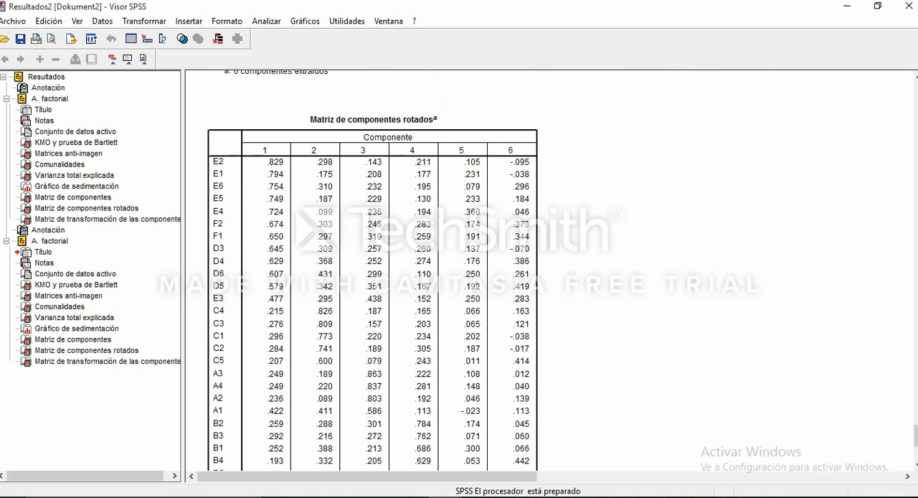
pyautogui.scroll(-3, 372, 272)
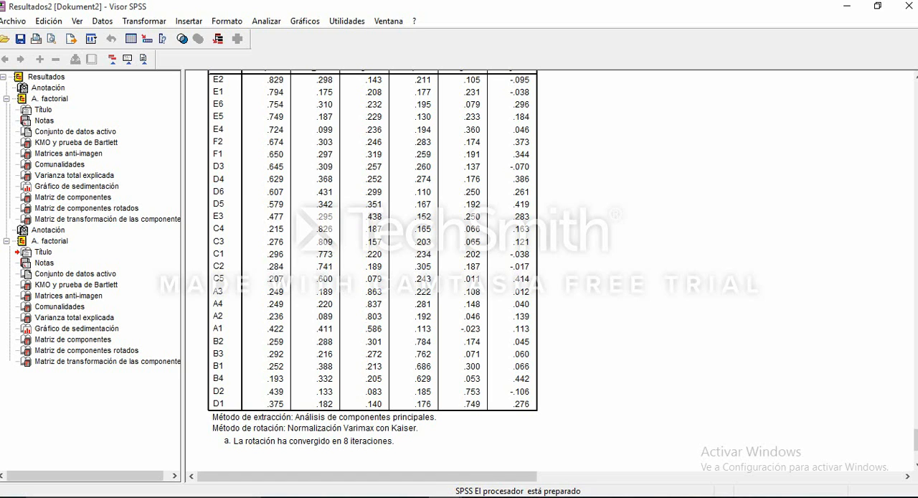
pyautogui.scroll(5, 373, 272)
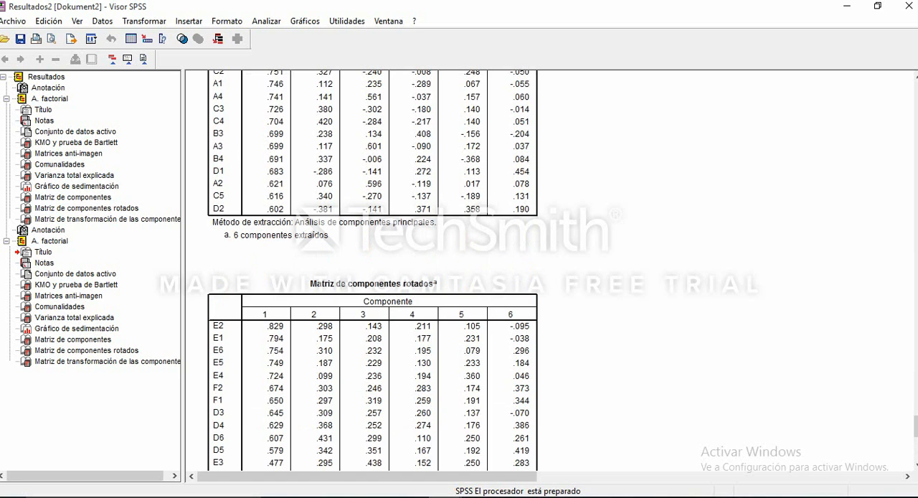
# - Reopen the factor analysis setup and remove items E3 and D5 from the analysed variables
pyautogui.click(266, 21)
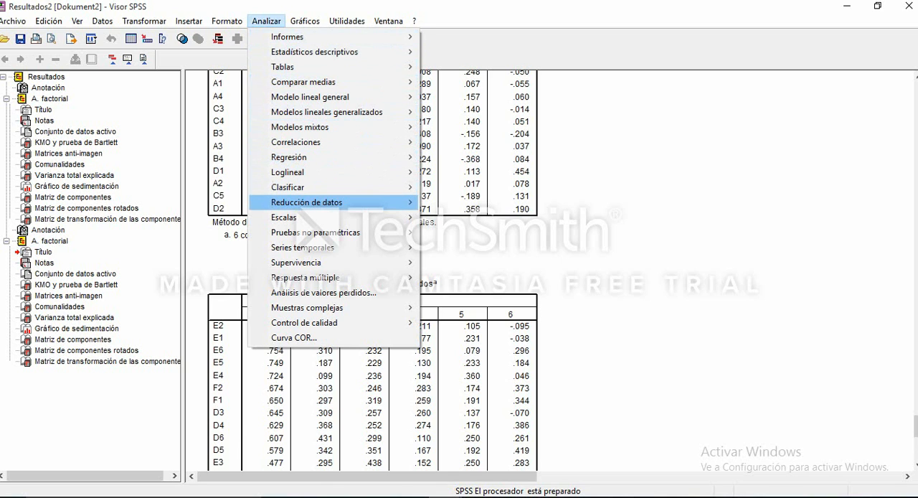
pyautogui.moveTo(308, 203)
pyautogui.click(472, 202)
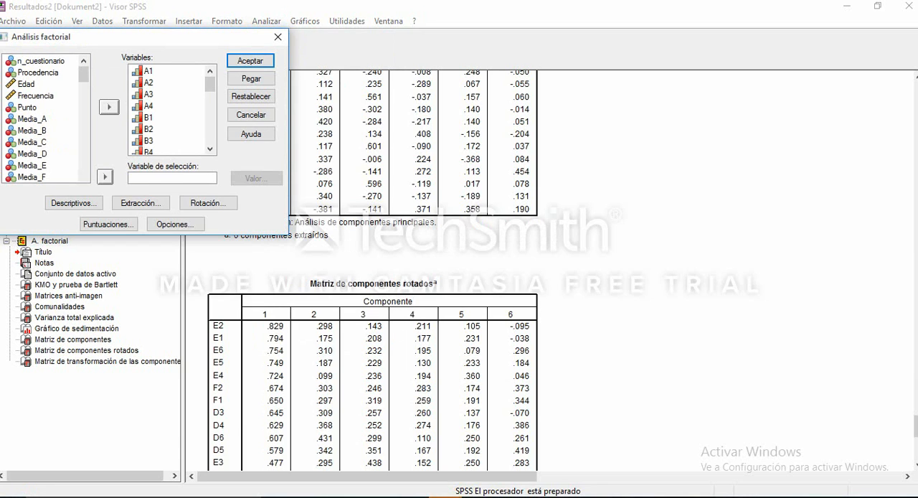
pyautogui.moveTo(210, 85); pyautogui.dragTo(211, 124)
pyautogui.click(149, 129)
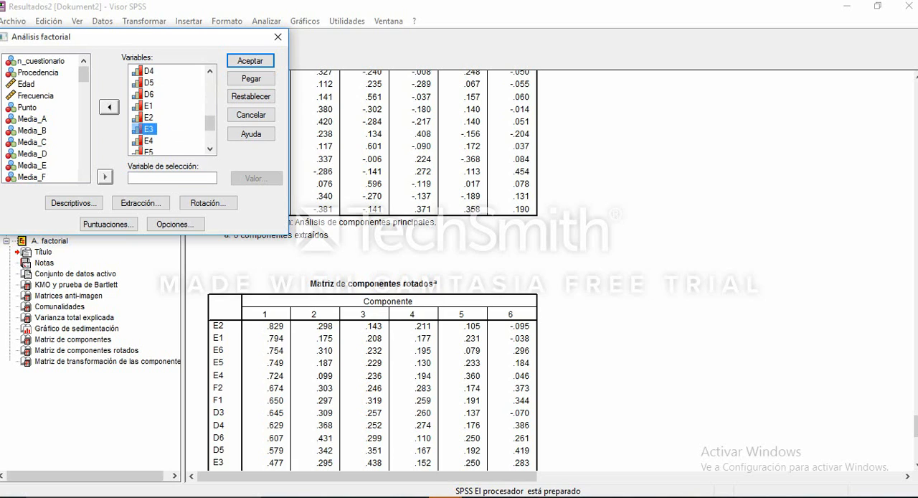
pyautogui.click(109, 107)
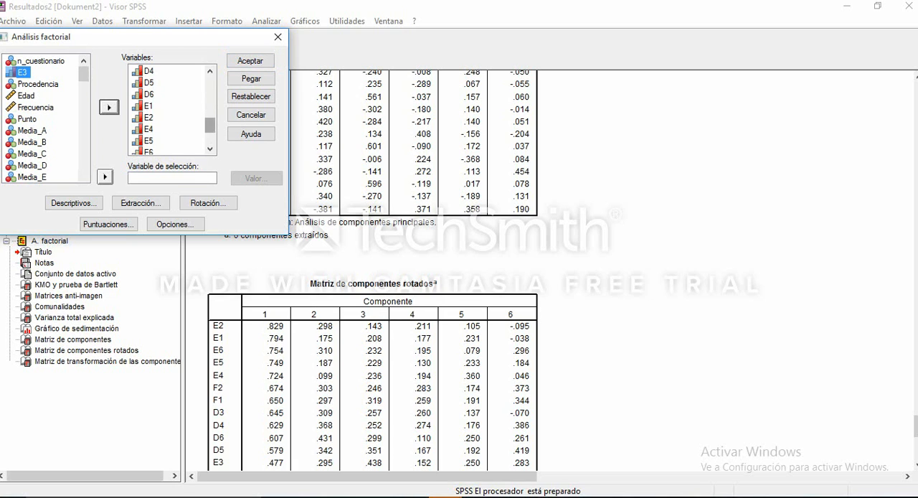
pyautogui.moveTo(210, 126)
pyautogui.mouseDown()
pyautogui.moveTo(210, 136)
pyautogui.moveTo(210, 127)
pyautogui.mouseUp()
pyautogui.click(148, 71)
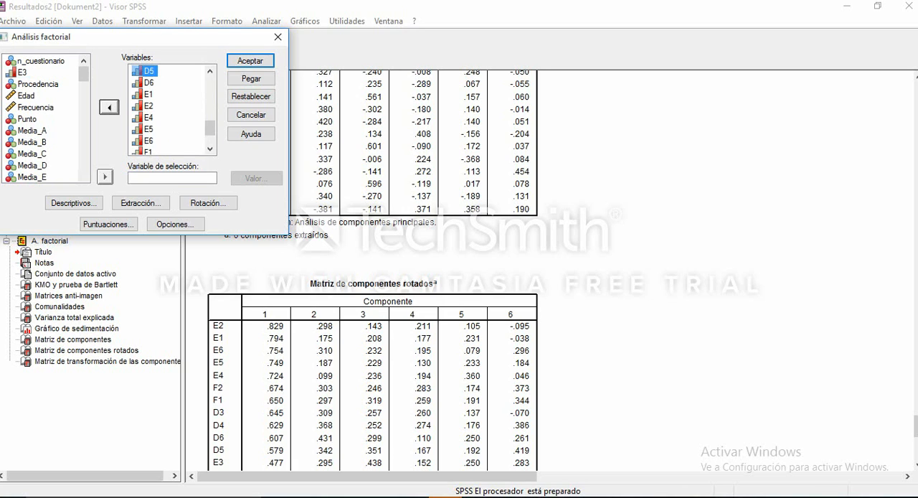
pyautogui.click(109, 107)
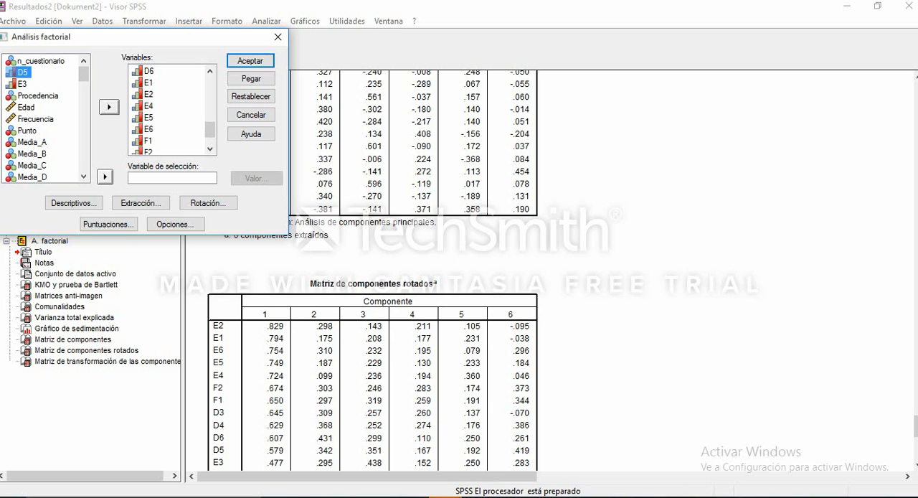
# - Check the descriptives and extraction settings of the factor analysis and keep them as they are
pyautogui.click(73, 203)
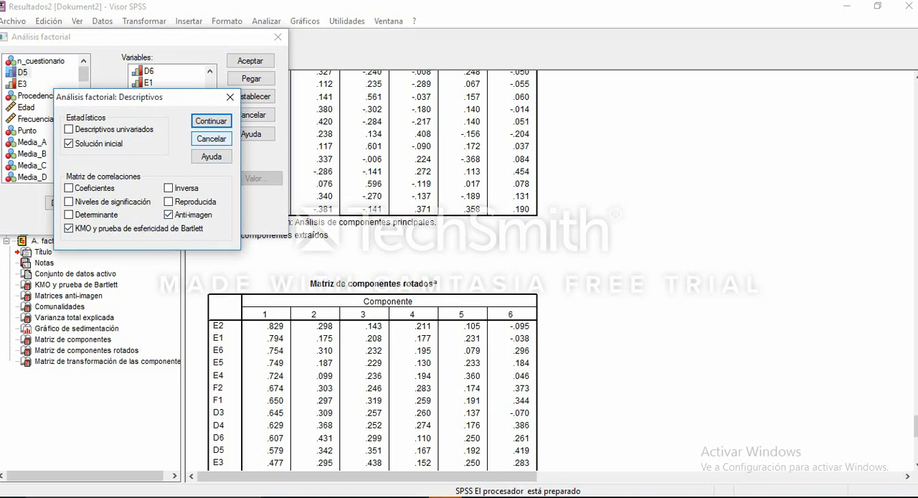
pyautogui.click(211, 121)
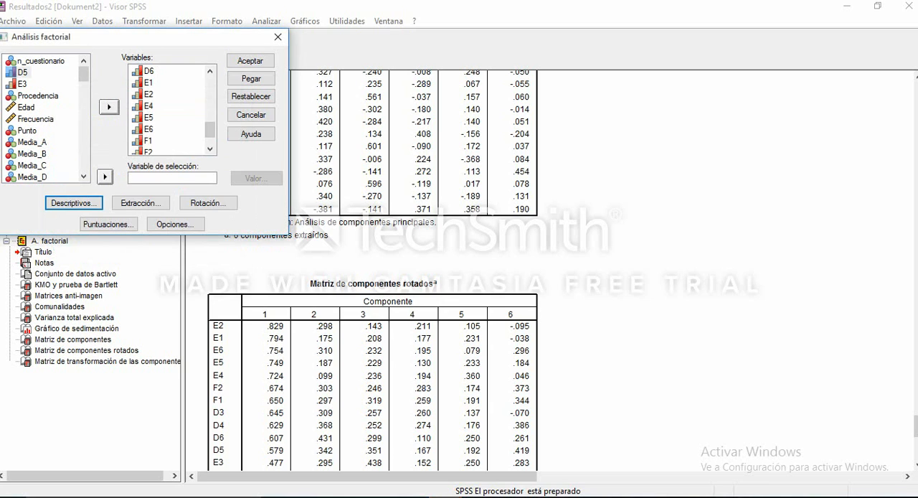
pyautogui.click(141, 203)
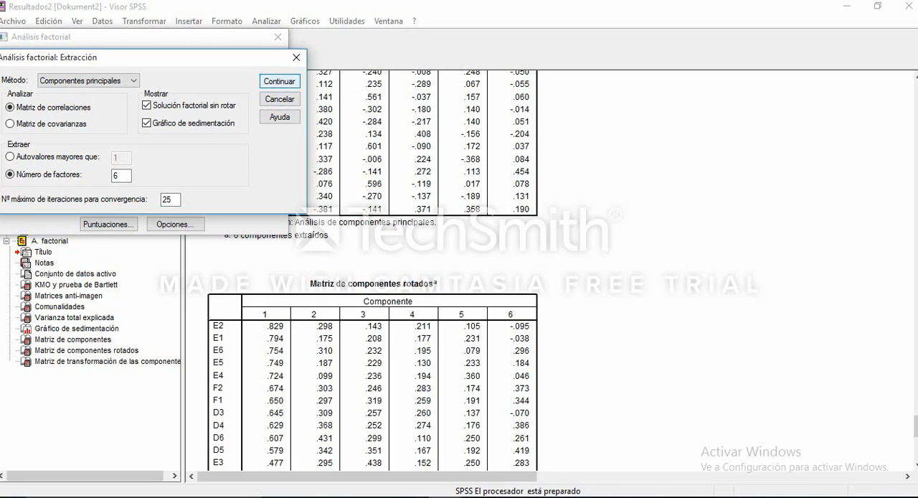
pyautogui.click(279, 81)
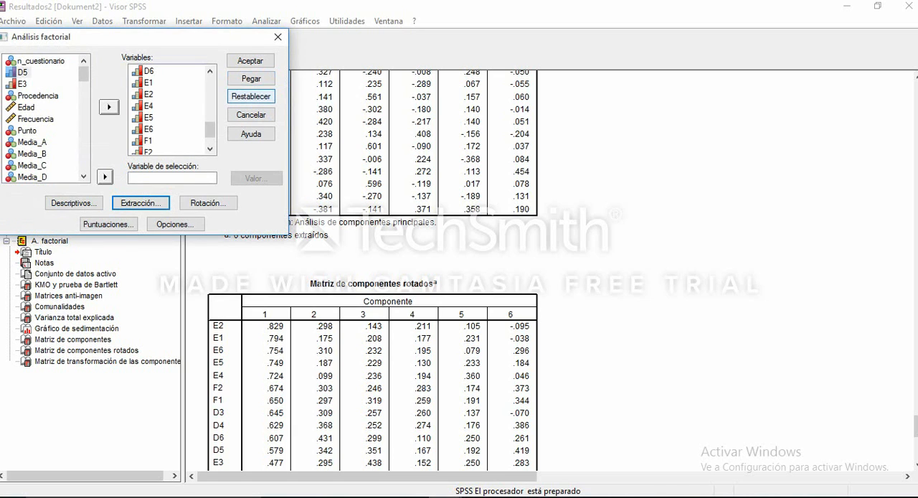
# - Keep the Varimax rotation and the coefficient options sorted by size, and run the factor analysis without items E3 and D5
pyautogui.click(209, 203)
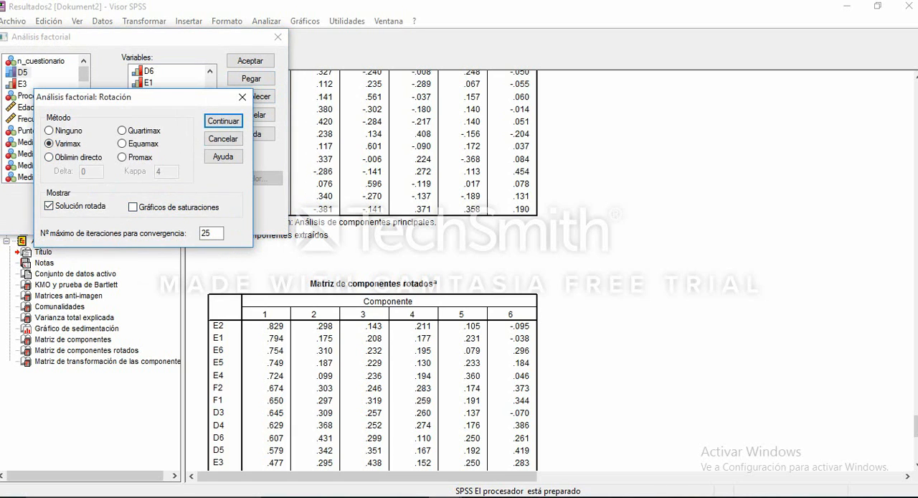
pyautogui.click(224, 120)
pyautogui.click(176, 224)
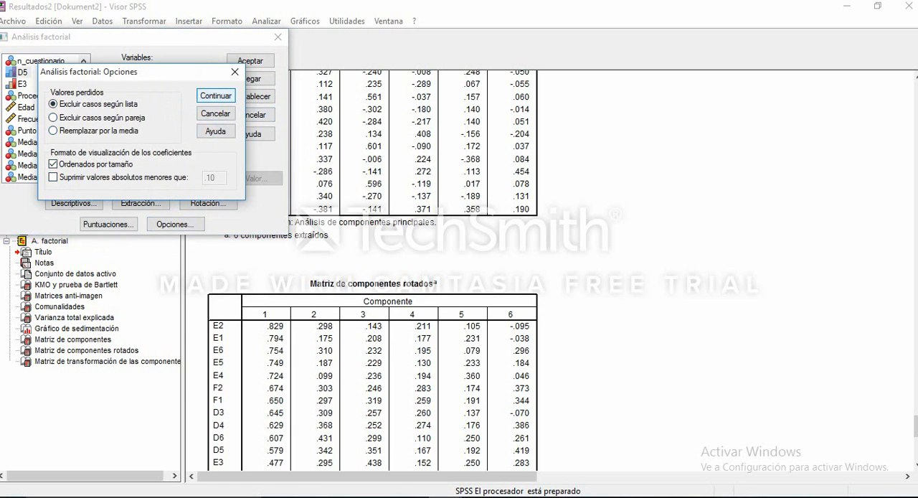
pyautogui.click(215, 96)
pyautogui.click(251, 61)
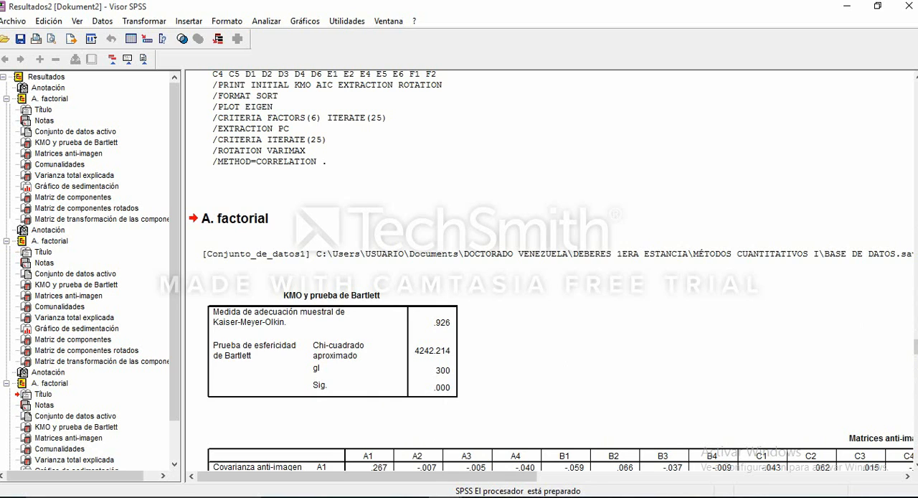
# - Examine the new output from the KMO and Bartlett test through communalities and total variance explained to the rotated component and transformation matrices
pyautogui.scroll(-2, 551, 273)
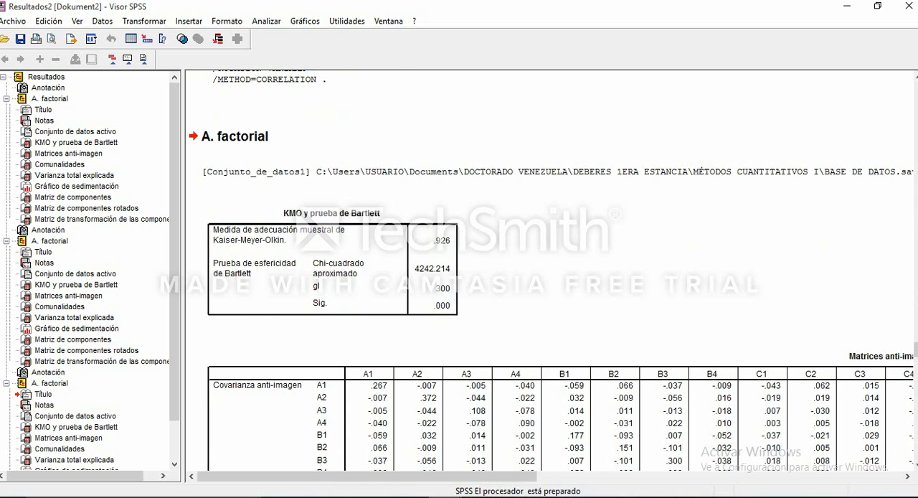
pyautogui.scroll(-3, 551, 272)
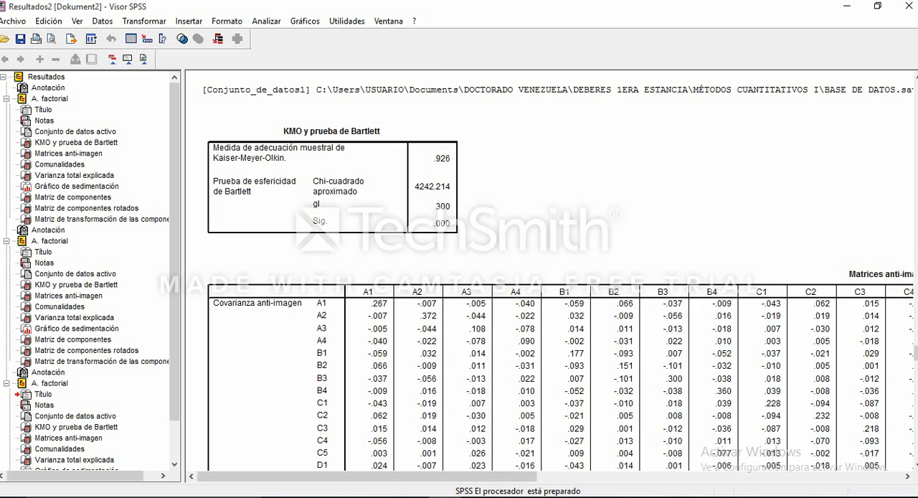
pyautogui.scroll(-15, 550, 272)
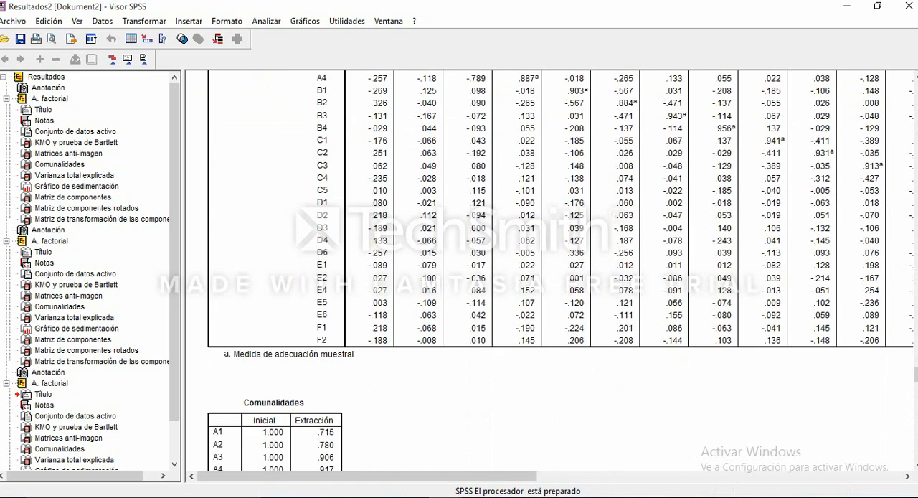
pyautogui.scroll(-15, 550, 273)
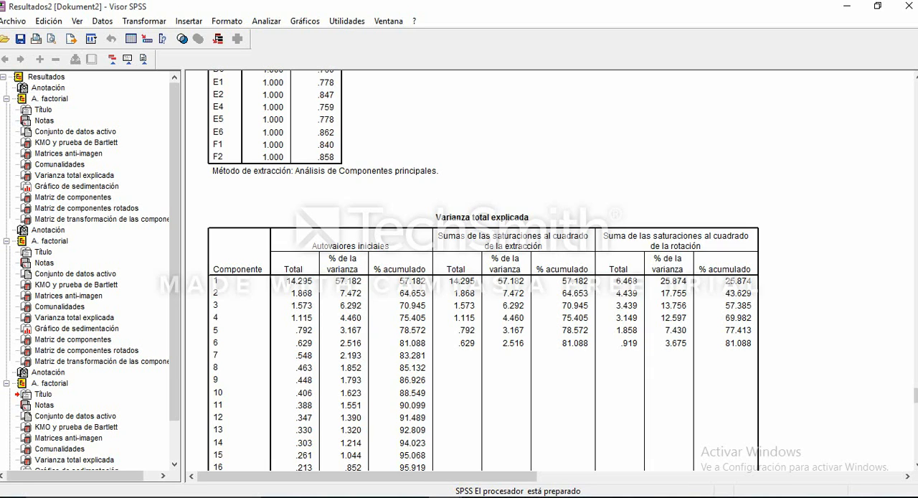
pyautogui.scroll(7, 551, 273)
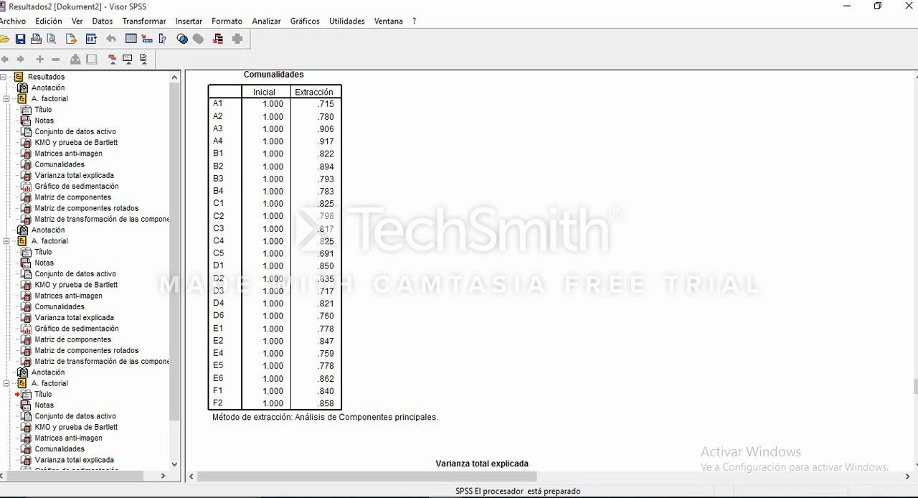
pyautogui.scroll(-7, 552, 272)
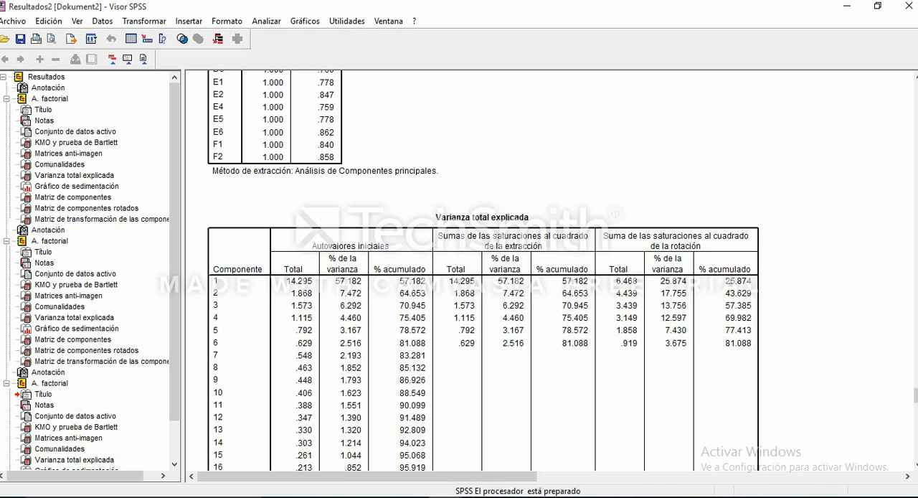
pyautogui.scroll(-15, 474, 272)
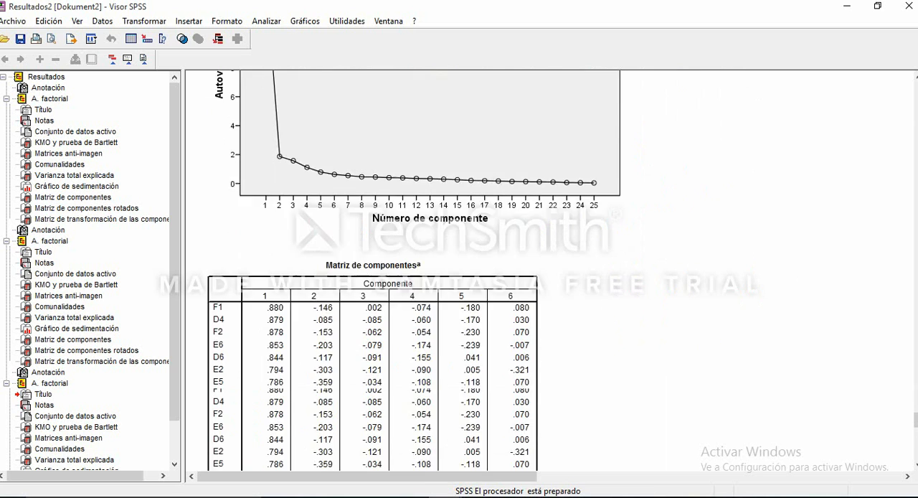
pyautogui.scroll(-15, 473, 273)
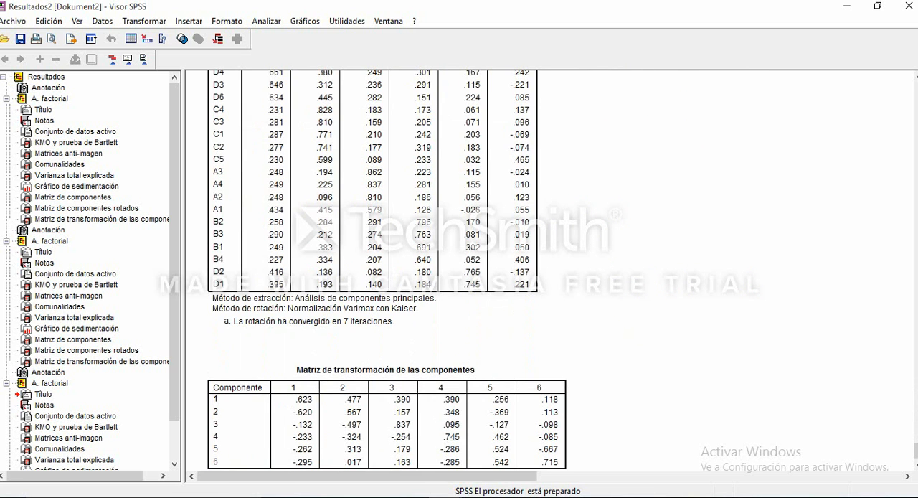
pyautogui.scroll(-1, 473, 272)
# - Review the earlier analyses' variance, scree plot and anti-image tables, going back to the first analysis's syntax and KMO and Bartlett test
pyautogui.scroll(20, 473, 272)
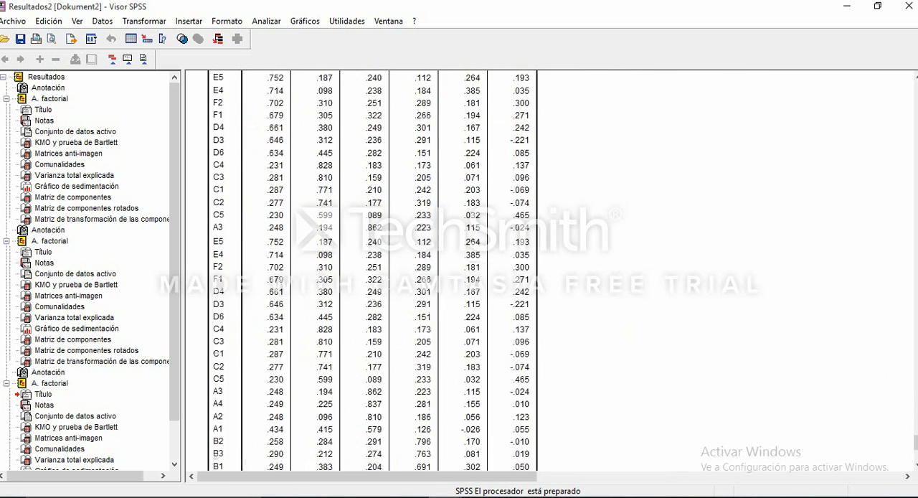
pyautogui.scroll(7, 474, 272)
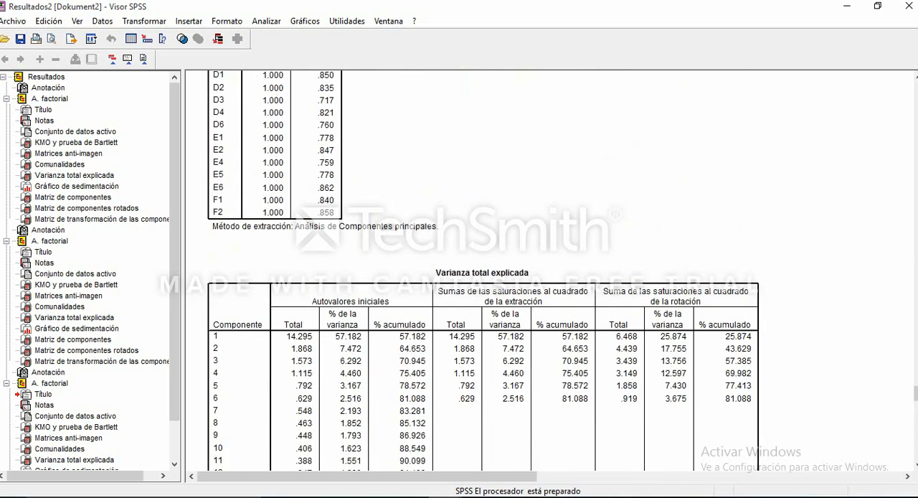
pyautogui.scroll(12, 474, 273)
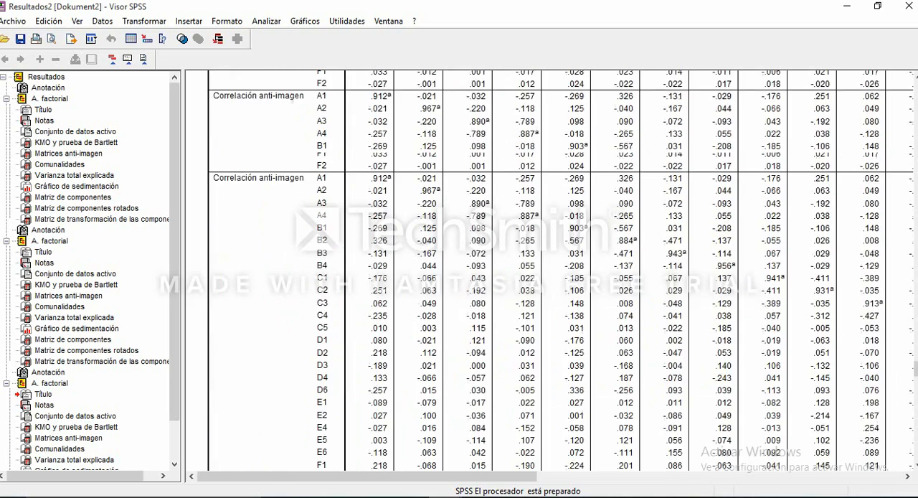
pyautogui.scroll(5, 559, 273)
pyautogui.scroll(20, 559, 273)
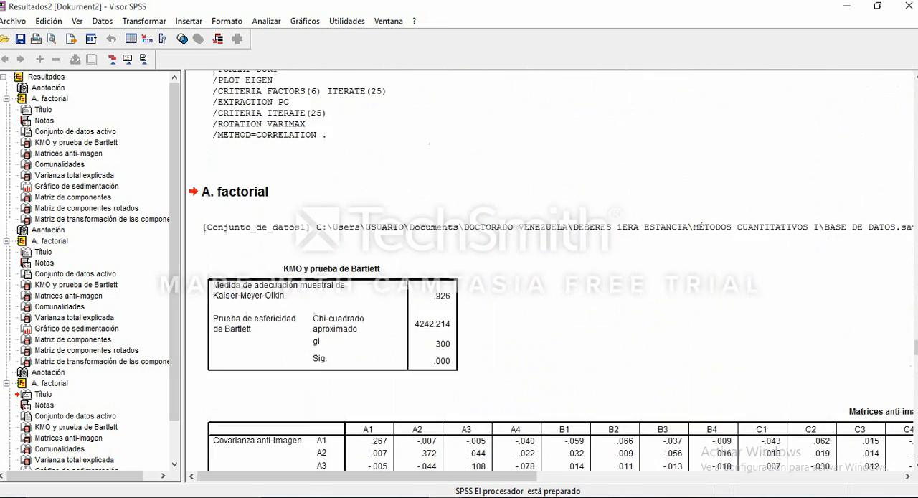
pyautogui.scroll(17, 473, 273)
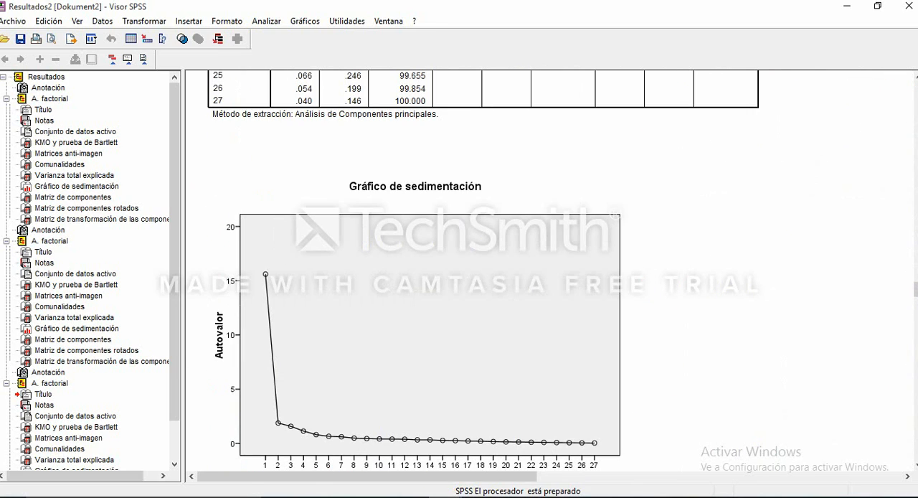
pyautogui.scroll(12, 473, 272)
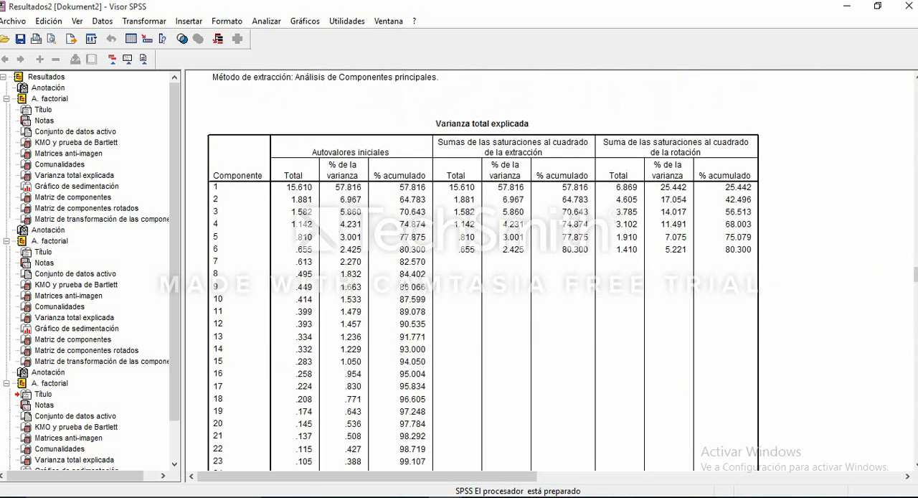
pyautogui.scroll(20, 474, 273)
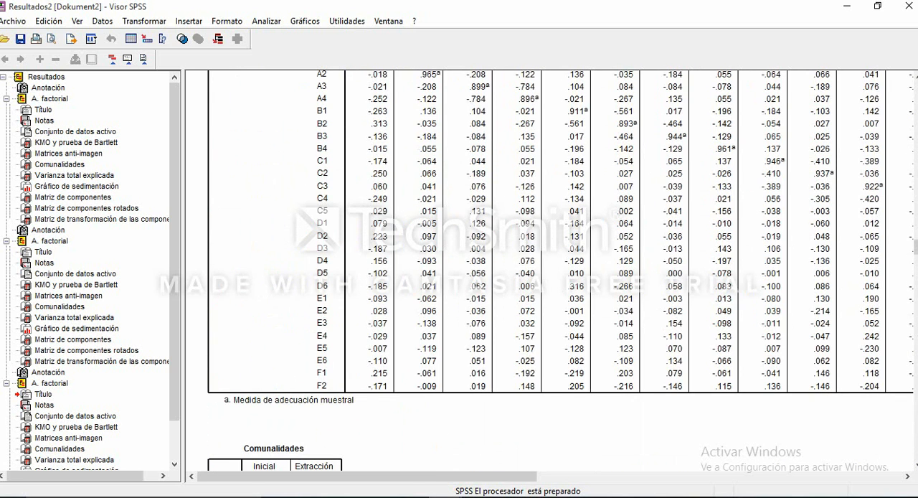
pyautogui.scroll(3, 559, 270)
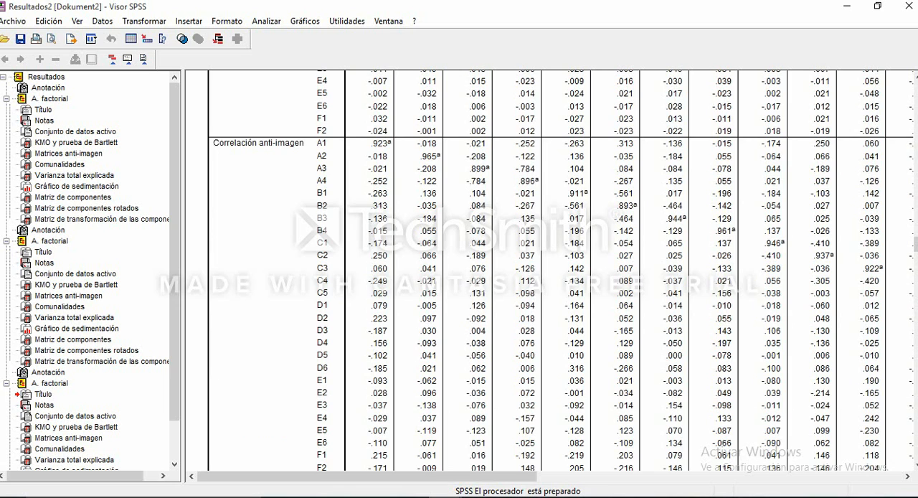
pyautogui.scroll(9, 560, 269)
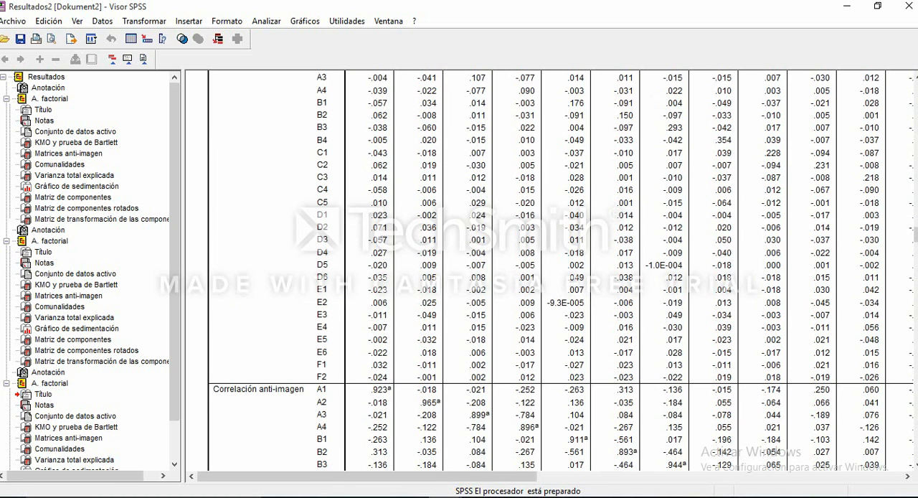
pyautogui.scroll(6, 559, 270)
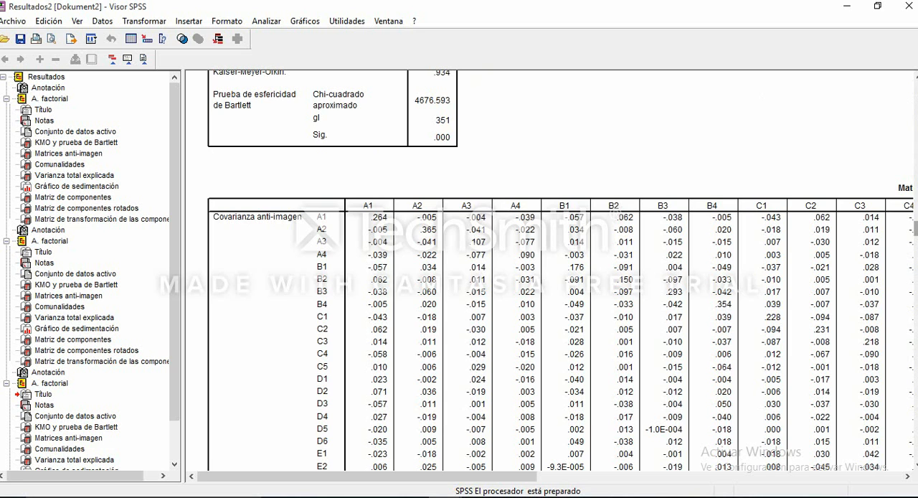
pyautogui.scroll(10, 559, 269)
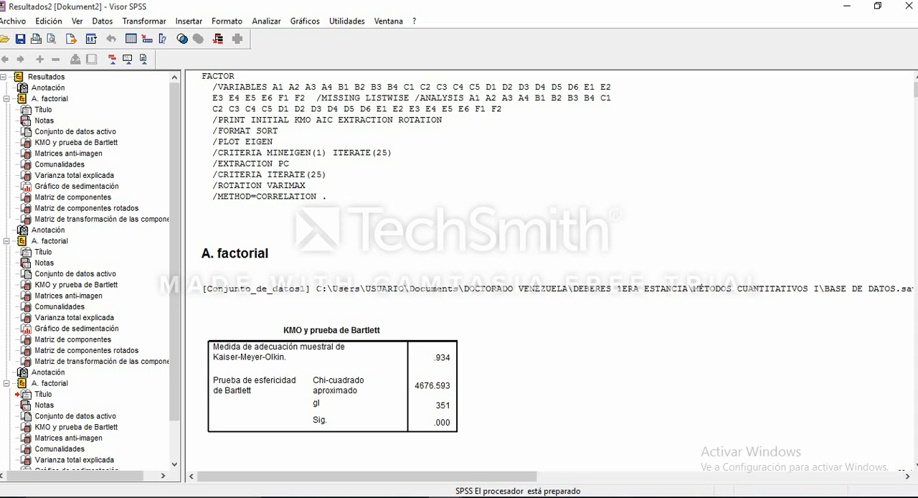
pyautogui.scroll(-3, 549, 287)
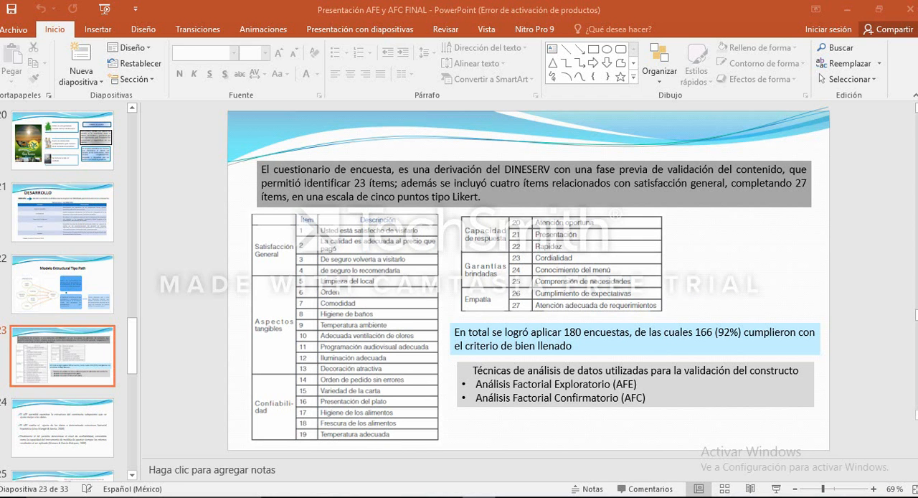
# - Switch to the PowerPoint presentation on AFE and AFC and advance through the slides past the questionnaire description to slide 29
pyautogui.press('Down')
pyautogui.press('Down')
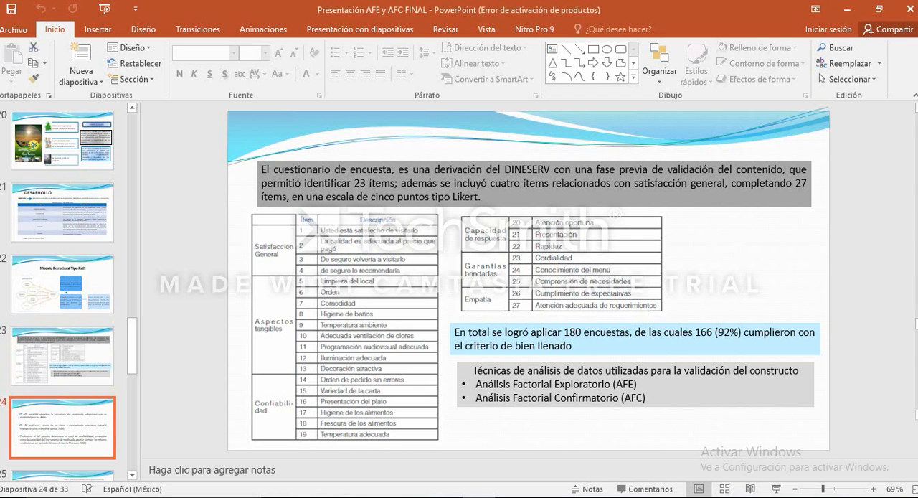
pyautogui.press('Down')
pyautogui.press('Down')
pyautogui.press('Down')
pyautogui.press('Down')
pyautogui.press('Down')
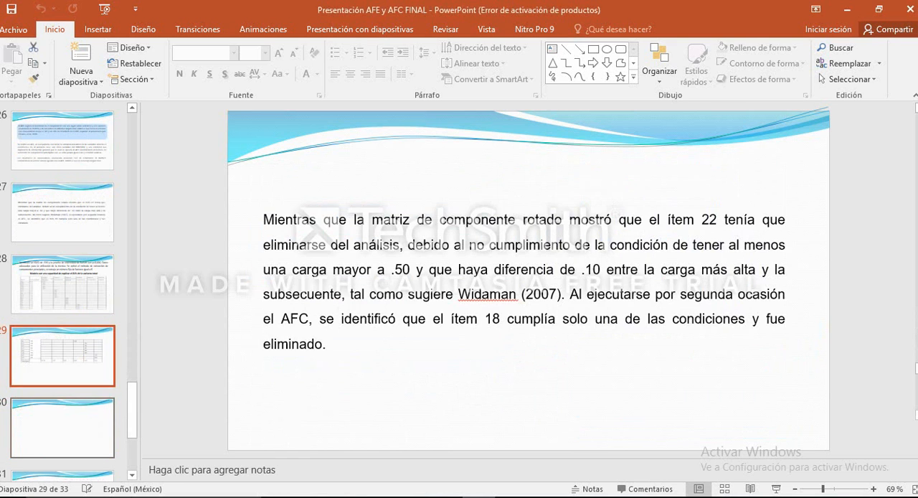